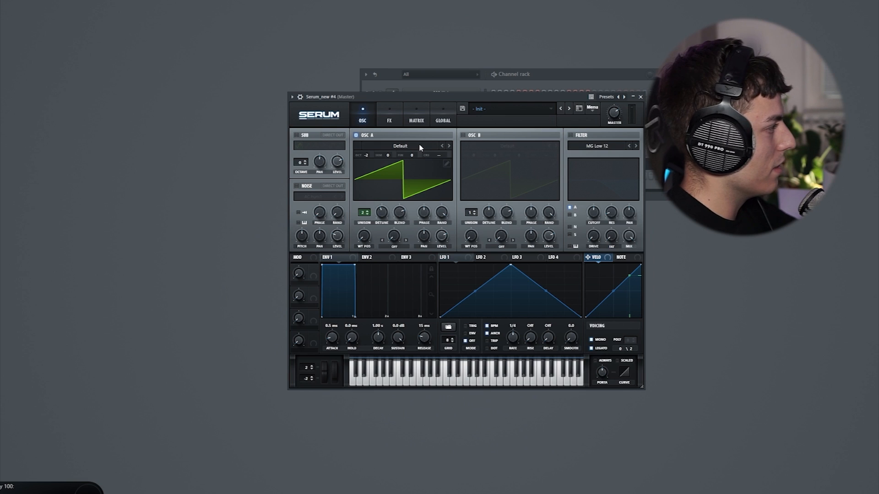
- Reduce oscillator A to 1 unison voice and enable oscillator B at octave -2
{"action": "left_click_drag", "start_coordinate": [364, 212], "coordinate": [365, 231]}
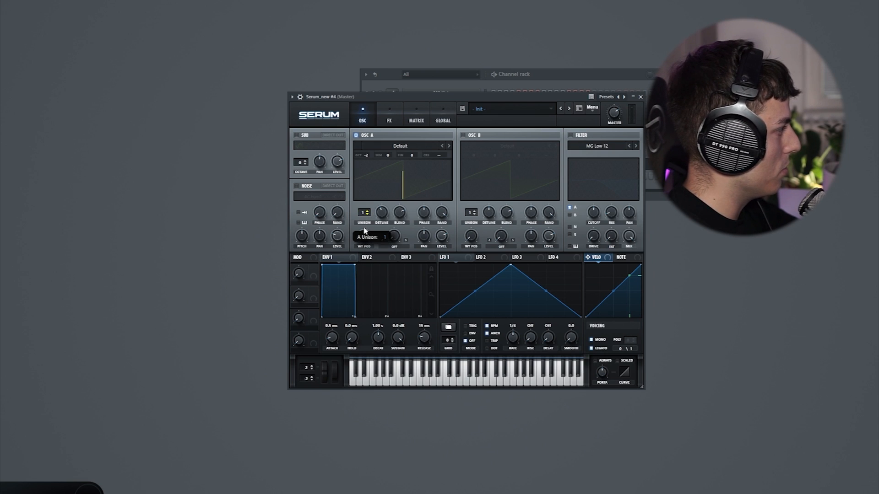
{"action": "left_click", "coordinate": [477, 137]}
{"action": "left_click_drag", "start_coordinate": [474, 156], "coordinate": [478, 176]}
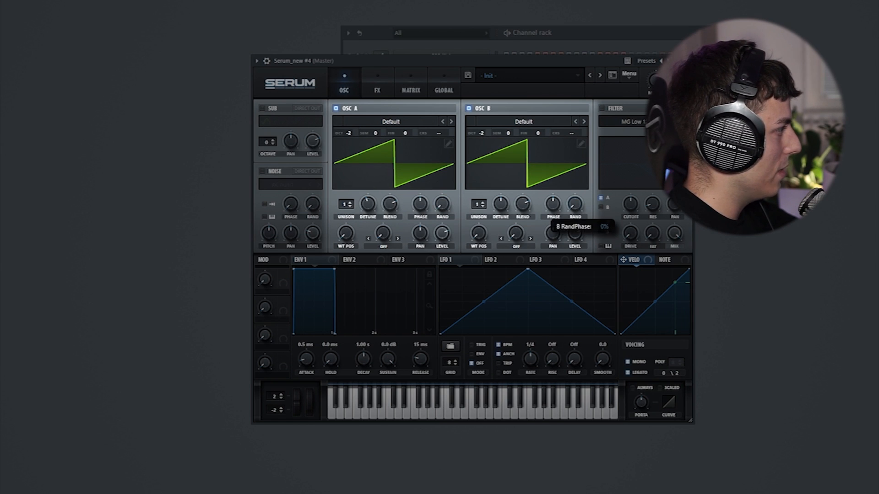
- Detune the oscillators by setting oscillator B's fine tuning to 30 and oscillator A's to -30, and play a few test notes
{"action": "double_click", "coordinate": [538, 133]}
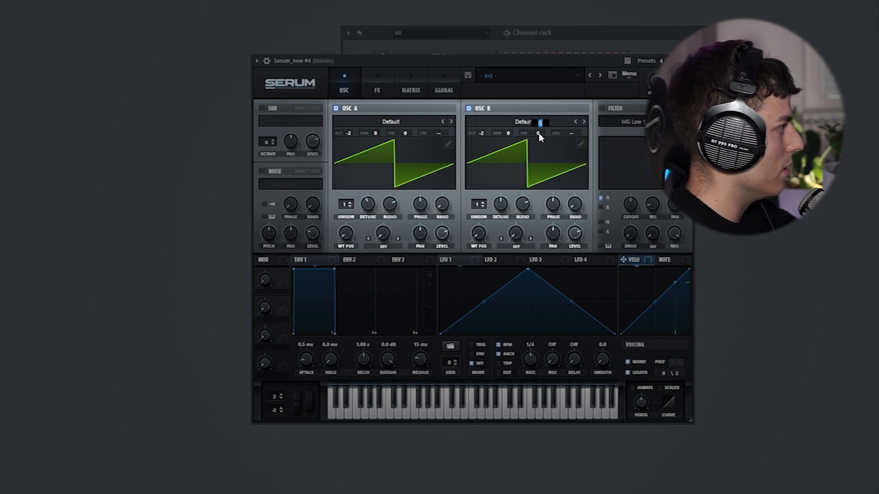
{"action": "type", "text": "30"}
{"action": "key", "text": "Return"}
{"action": "double_click", "coordinate": [405, 133]}
{"action": "type", "text": "-30"}
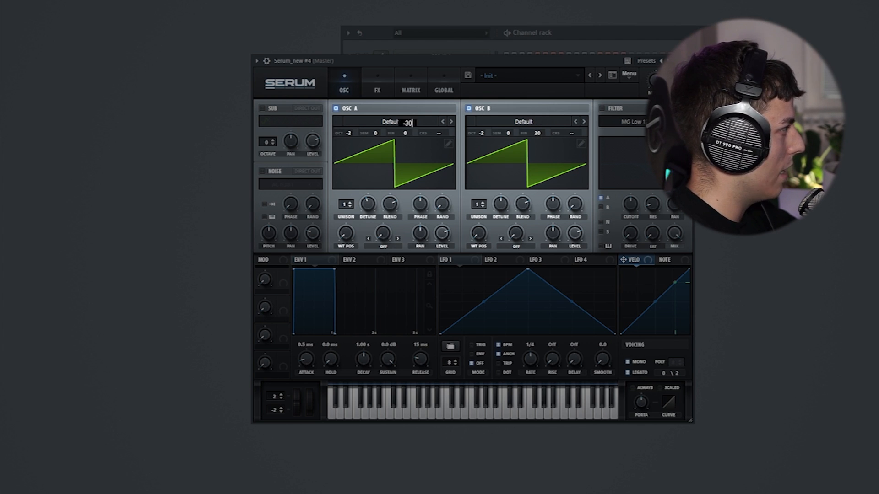
{"action": "key", "text": "Return"}
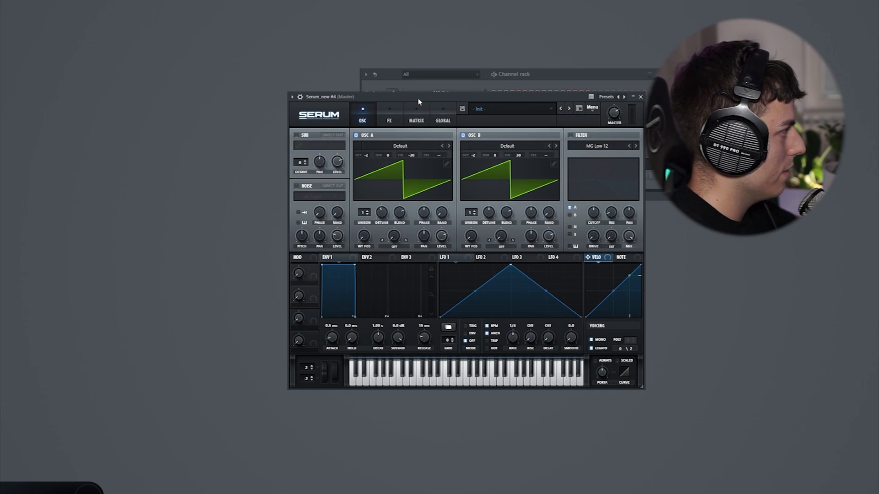
{"action": "key", "text": "c"}
{"action": "key", "text": "u"}
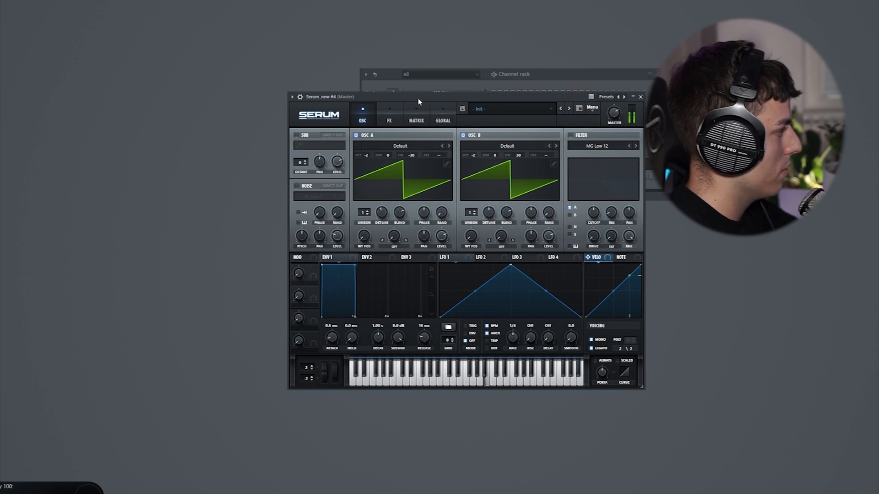
{"action": "key", "text": "o"}
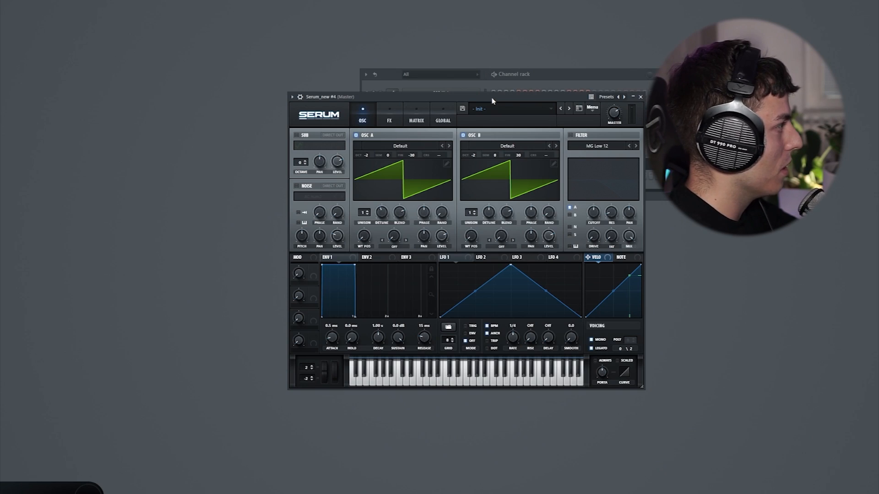
- Enable the MG Low 12 filter for oscillators A and B and raise its cutoff
{"action": "left_click", "coordinate": [570, 135]}
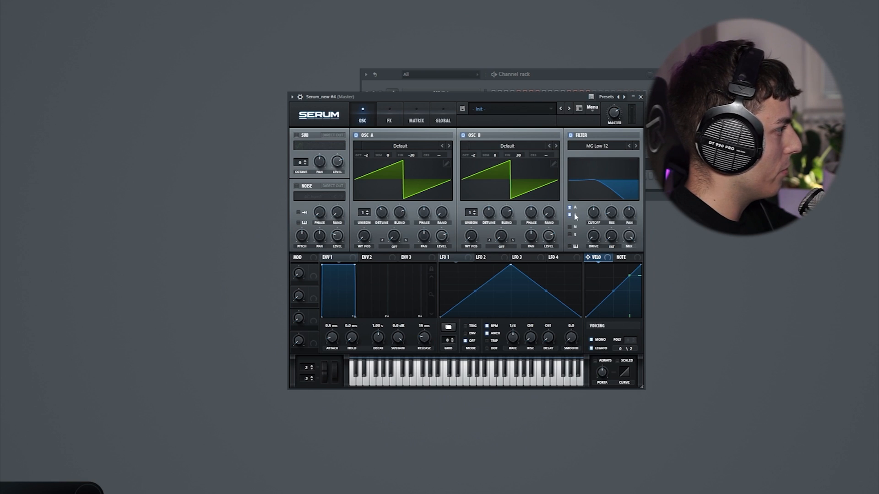
{"action": "left_click_drag", "start_coordinate": [594, 214], "coordinate": [598, 195]}
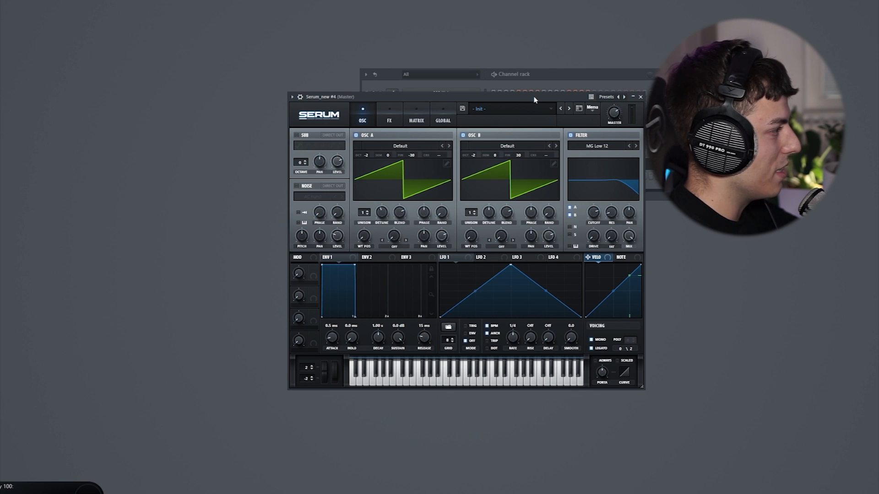
- Add a Diode 1 distortion effect and increase its drive
{"action": "left_click", "coordinate": [388, 122]}
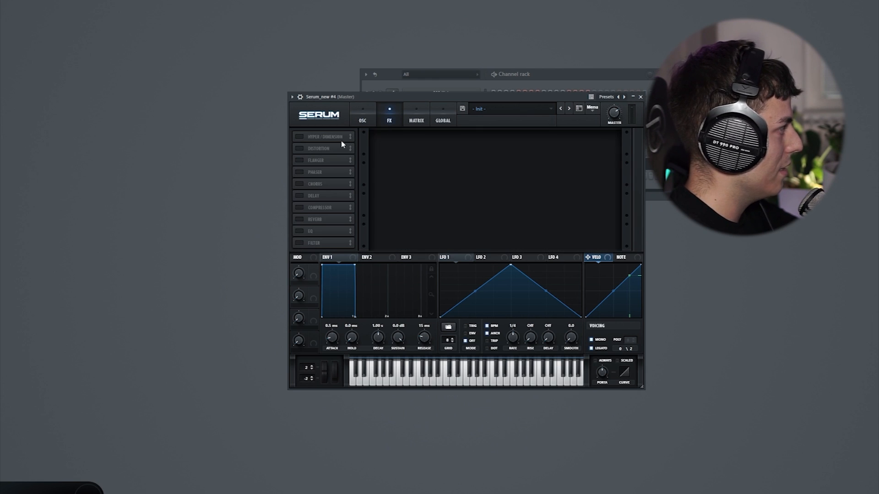
{"action": "left_click_drag", "start_coordinate": [548, 144], "coordinate": [564, 108]}
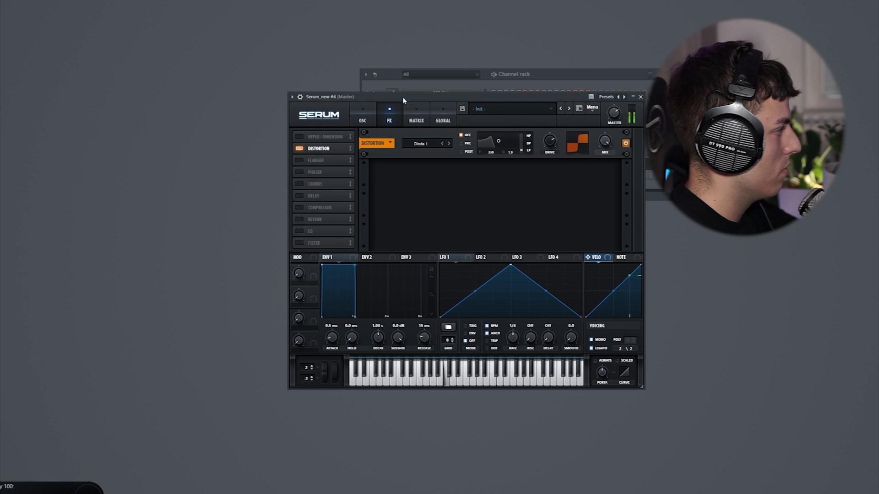
{"action": "left_click", "coordinate": [372, 115]}
{"action": "left_click", "coordinate": [390, 114]}
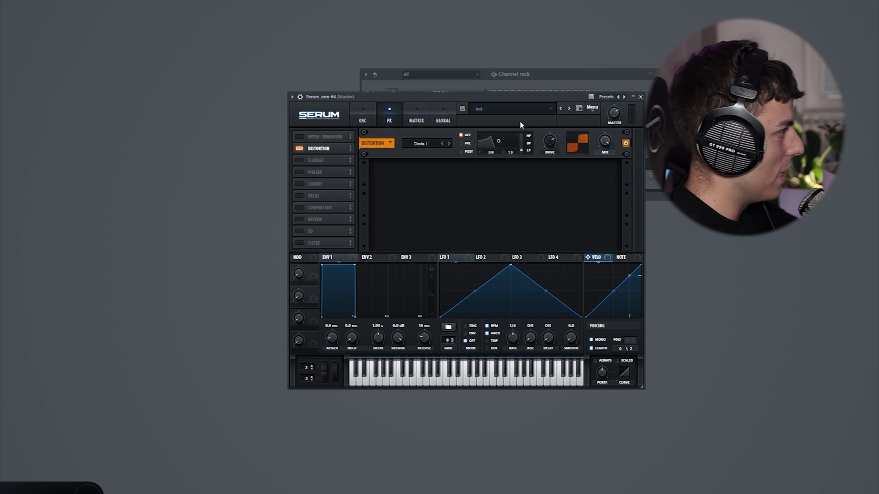
- Add a compressor directly after the distortion and enable its multiband mode
{"action": "left_click", "coordinate": [300, 209]}
{"action": "left_click_drag", "start_coordinate": [312, 208], "coordinate": [313, 173]}
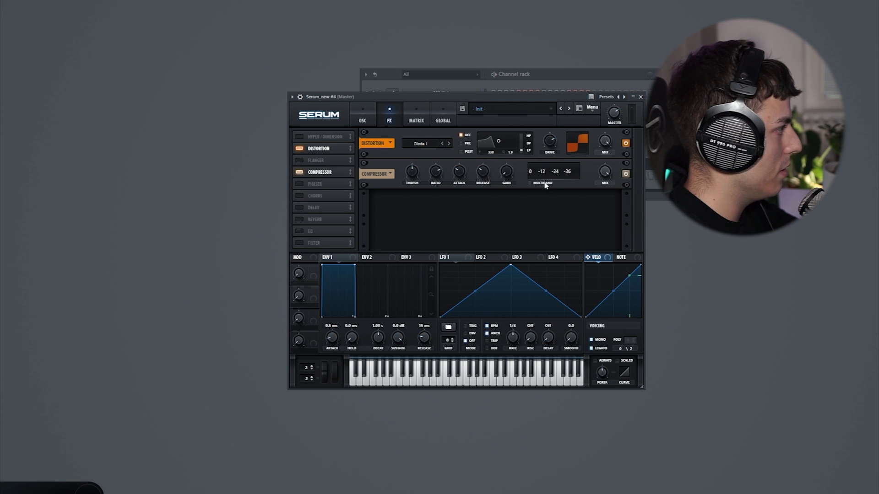
{"action": "left_click", "coordinate": [542, 183]}
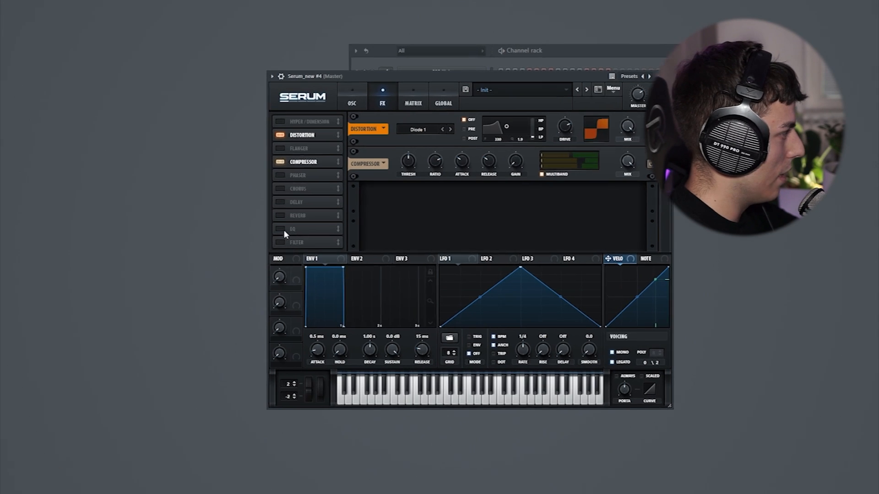
- Add an EQ after the compressor, with its low band as a peak shape, reduced gain and a slightly higher frequency
{"action": "left_click", "coordinate": [284, 231]}
{"action": "left_click_drag", "start_coordinate": [312, 229], "coordinate": [319, 176]}
{"action": "left_click", "coordinate": [474, 201]}
{"action": "left_click_drag", "start_coordinate": [459, 195], "coordinate": [462, 233]}
{"action": "left_click_drag", "start_coordinate": [409, 194], "coordinate": [415, 184]}
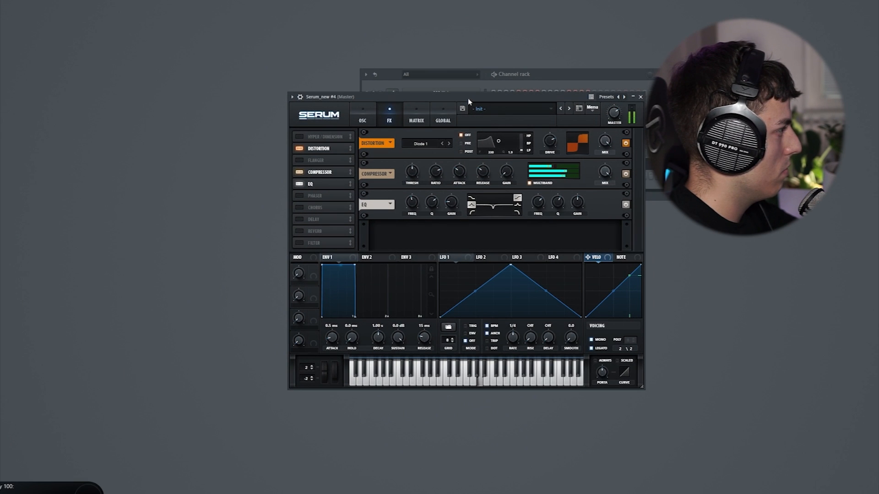
- Change the oscillator filter to the LN 12 type and adjust its cutoff, resonance and second frequency
{"action": "left_click", "coordinate": [371, 120]}
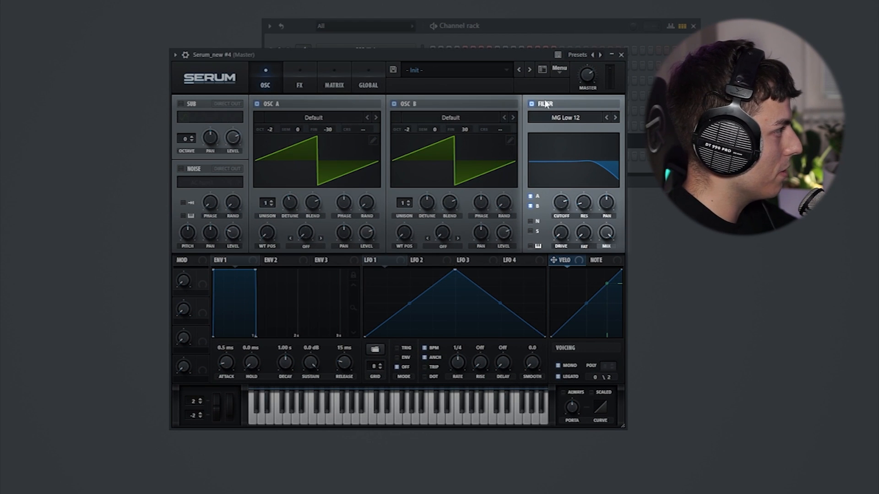
{"action": "left_click_drag", "start_coordinate": [557, 203], "coordinate": [558, 221]}
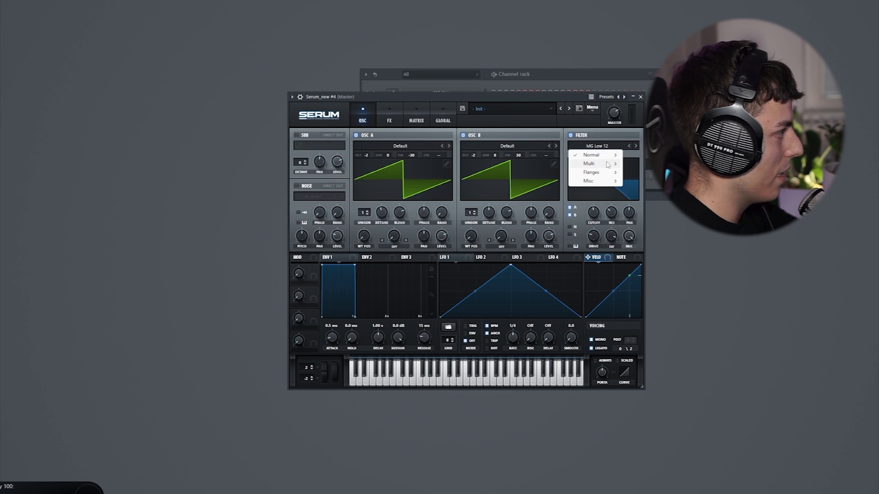
{"action": "mouse_move", "coordinate": [595, 163]}
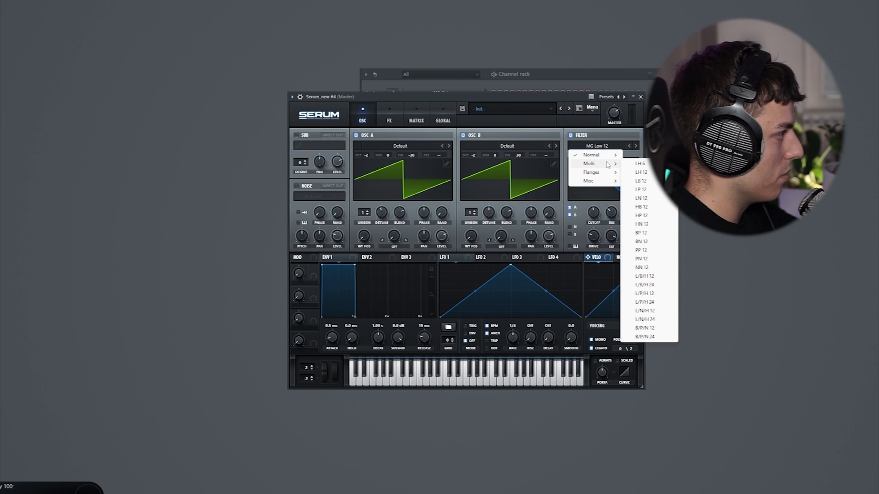
{"action": "left_click", "coordinate": [652, 199]}
{"action": "left_click_drag", "start_coordinate": [610, 239], "coordinate": [609, 250]}
{"action": "left_click_drag", "start_coordinate": [594, 214], "coordinate": [608, 193]}
{"action": "left_click_drag", "start_coordinate": [611, 212], "coordinate": [613, 234]}
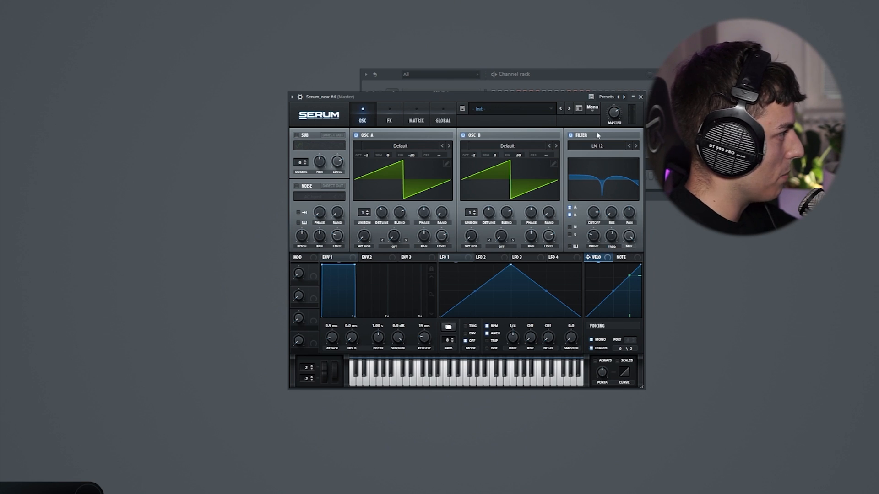
{"action": "mouse_move", "coordinate": [611, 241]}
{"action": "left_mouse_down"}
{"action": "mouse_move", "coordinate": [611, 257]}
{"action": "mouse_move", "coordinate": [613, 244]}
{"action": "left_mouse_up"}
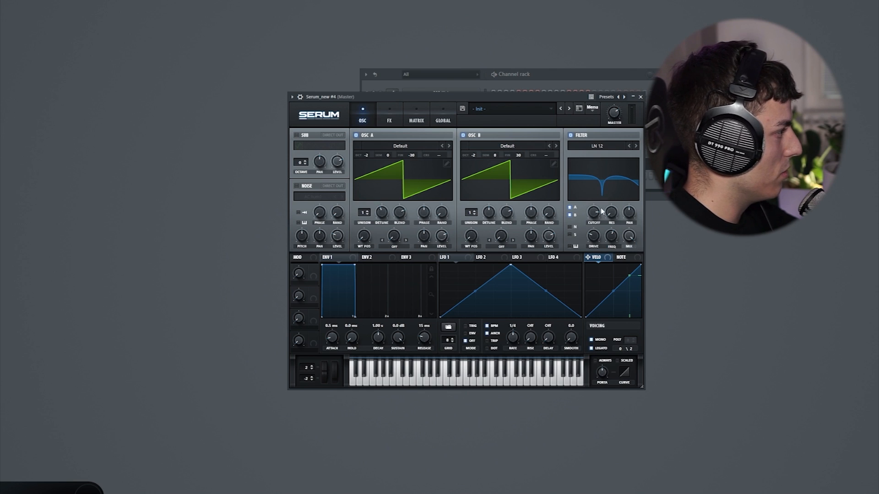
- Enable the Hyper/Dimension effect at the start of the effects chain
{"action": "left_click", "coordinate": [391, 121]}
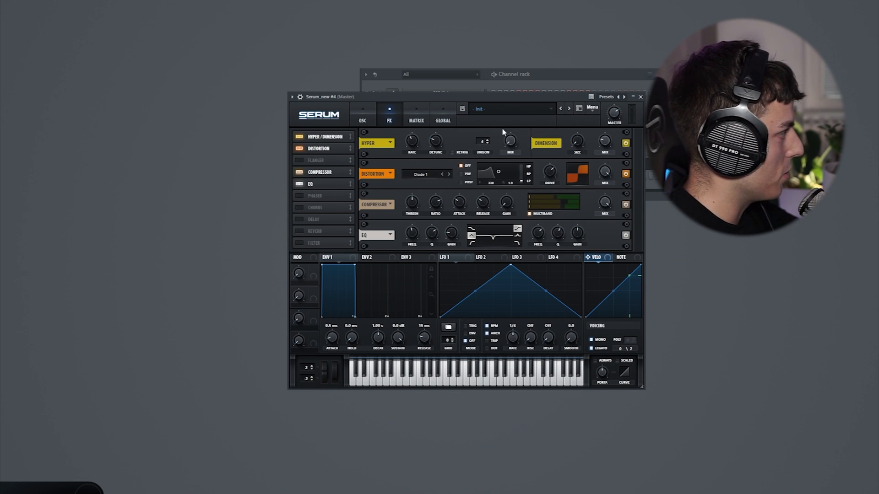
{"action": "left_click", "coordinate": [365, 120]}
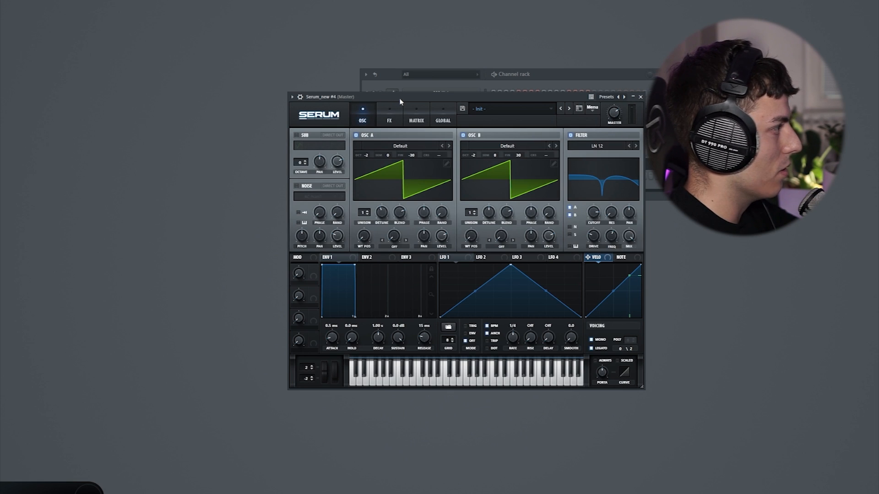
- Try oscillator B at octave -1 and play it back
{"action": "left_click_drag", "start_coordinate": [479, 158], "coordinate": [480, 154]}
{"action": "key", "text": "space"}
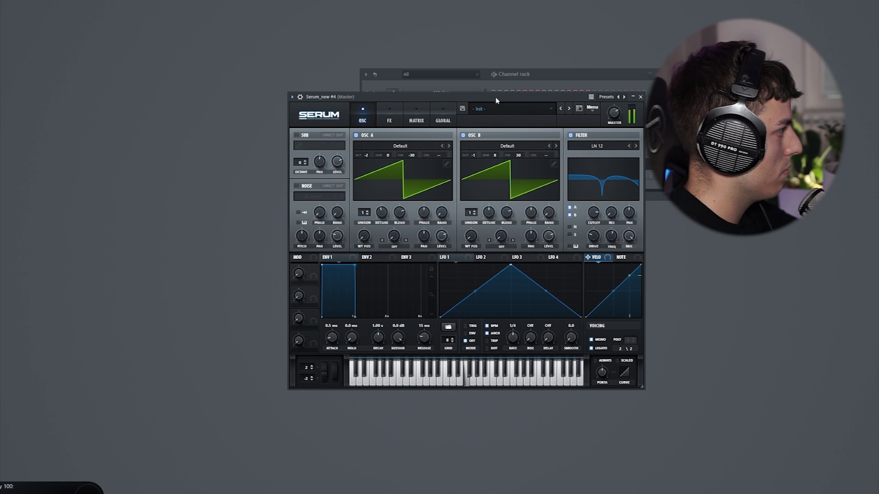
- Set oscillator A's warp mode to FM (from B)
{"action": "left_click", "coordinate": [393, 246]}
{"action": "left_click", "coordinate": [421, 413]}
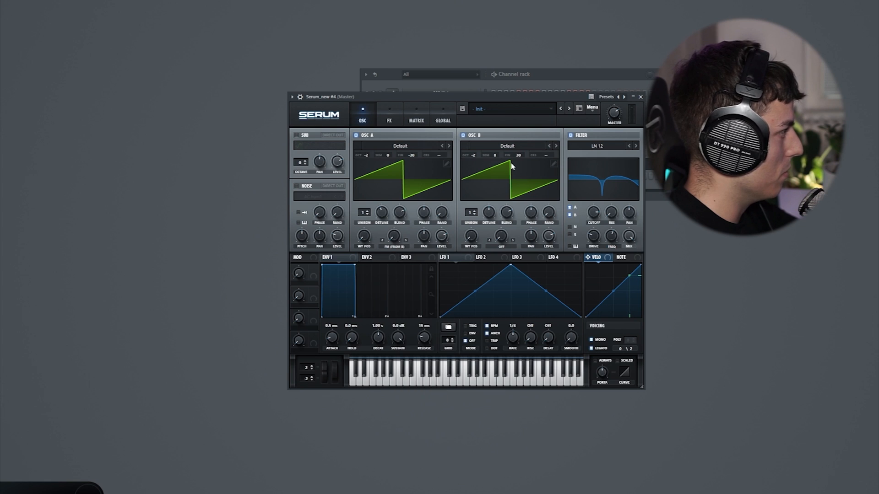
- Set the fine tuning to 0 on oscillator A and 78 on oscillator B, and raise oscillator A's FM amount
{"action": "double_click", "coordinate": [411, 155]}
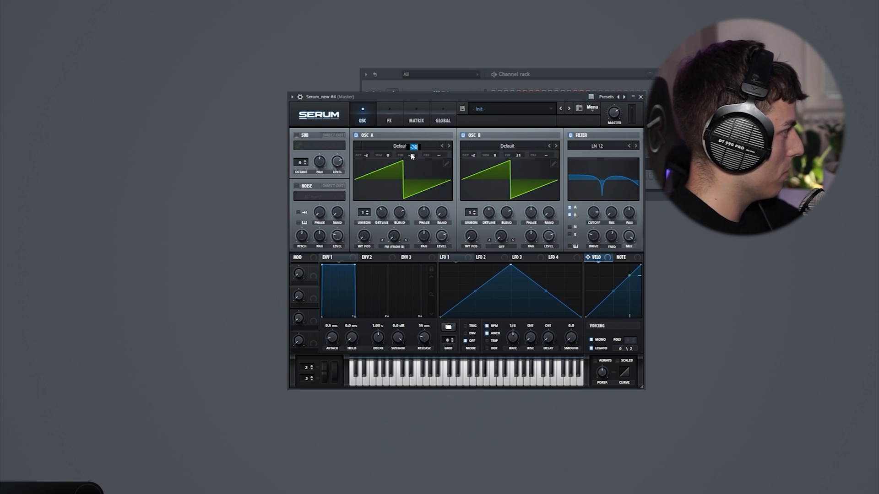
{"action": "type", "text": "0"}
{"action": "key", "text": "Return"}
{"action": "left_click_drag", "start_coordinate": [524, 152], "coordinate": [521, 136]}
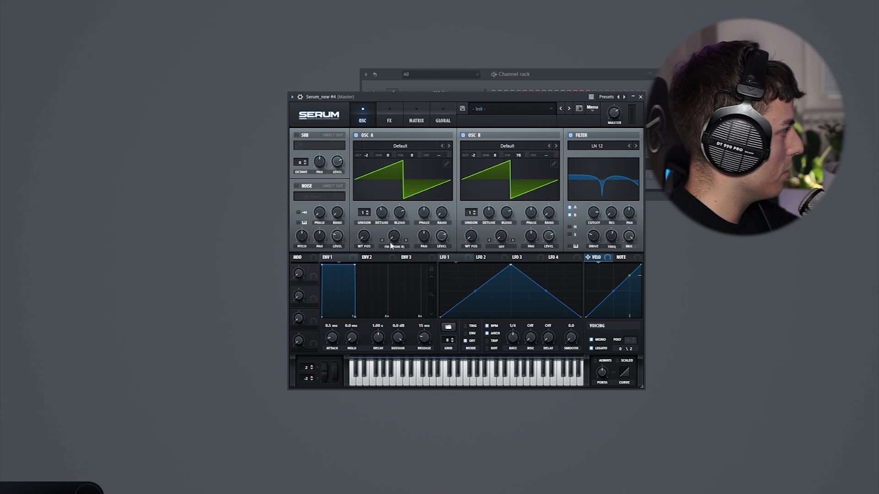
{"action": "left_click_drag", "start_coordinate": [392, 238], "coordinate": [402, 212]}
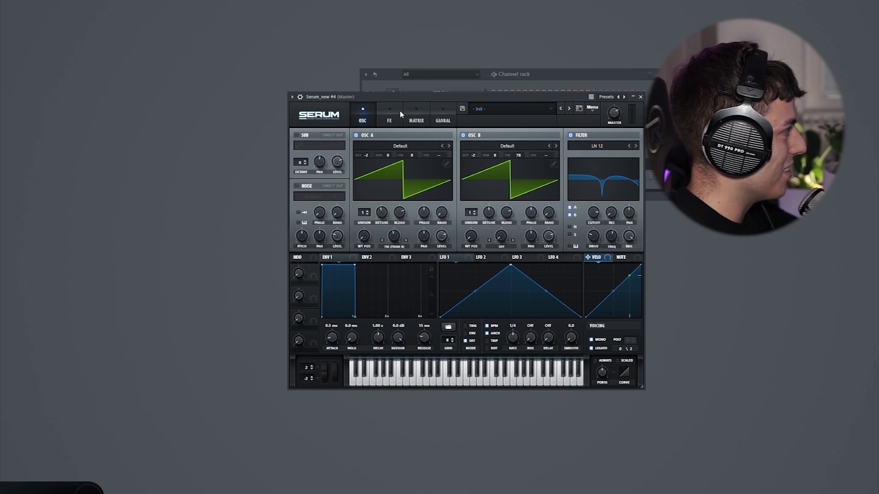
- Enable the Filter effect and move it higher in the effects chain
{"action": "left_click", "coordinate": [401, 115]}
{"action": "left_click", "coordinate": [300, 243]}
{"action": "left_click_drag", "start_coordinate": [321, 243], "coordinate": [320, 207]}
{"action": "left_click", "coordinate": [423, 236]}
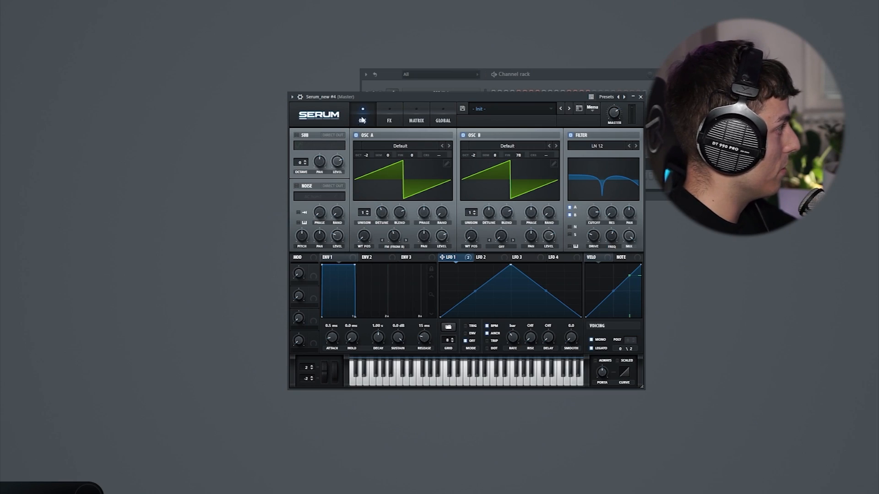
{"action": "left_click", "coordinate": [391, 118]}
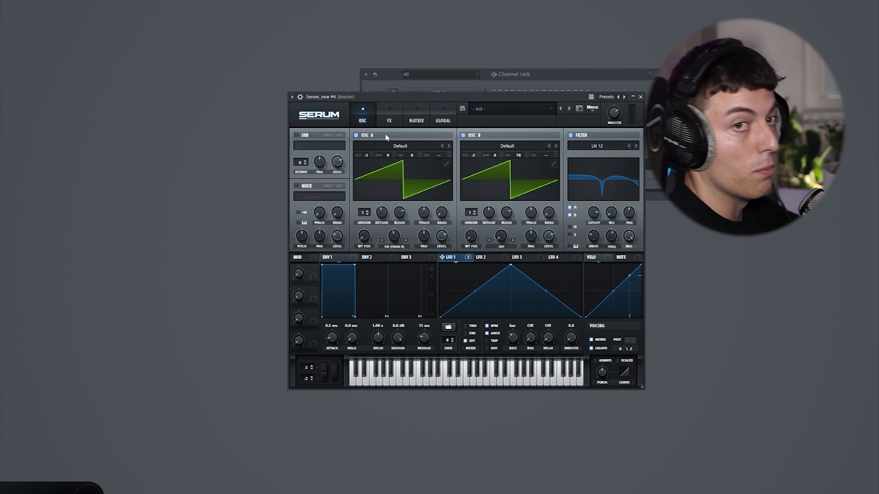
{"action": "left_click", "coordinate": [395, 117]}
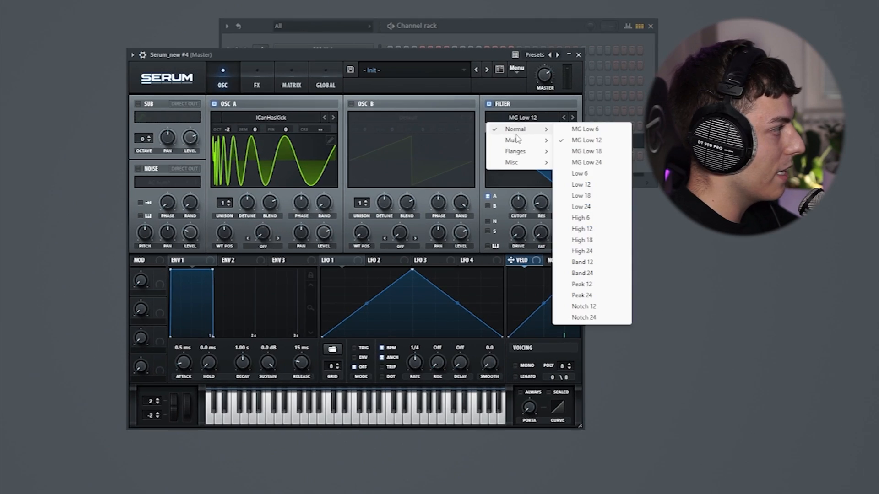
- Change the filter on the ICanHasKick patch to HP 12, raise its second frequency and lower its cutoff
{"action": "mouse_move", "coordinate": [526, 140]}
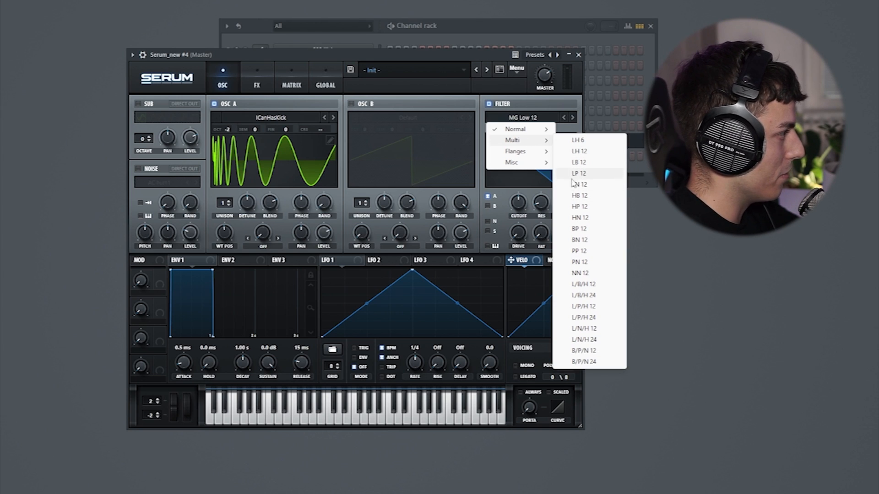
{"action": "left_click", "coordinate": [580, 206]}
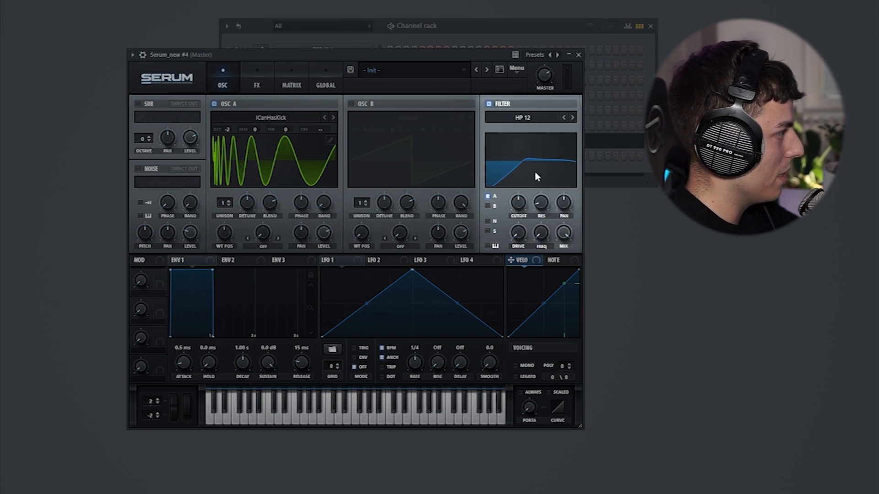
{"action": "left_click_drag", "start_coordinate": [557, 147], "coordinate": [558, 142]}
{"action": "left_click_drag", "start_coordinate": [544, 231], "coordinate": [562, 173]}
{"action": "left_click_drag", "start_coordinate": [525, 204], "coordinate": [548, 241]}
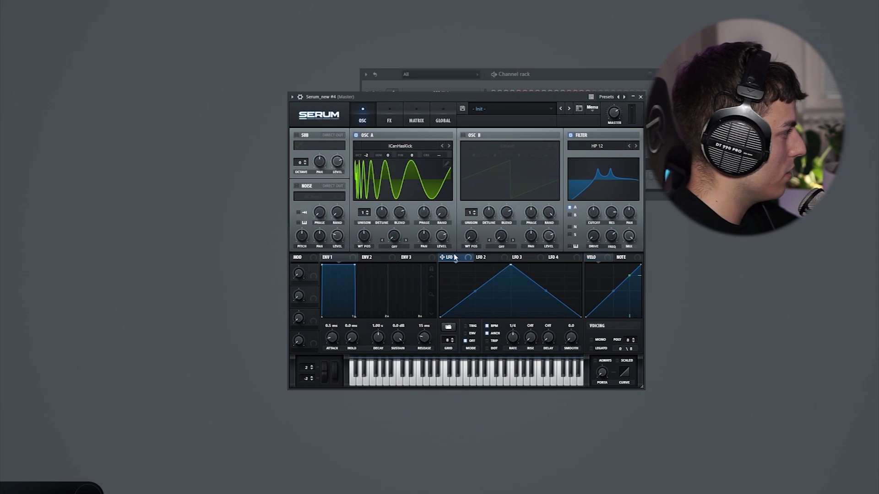
- Assign LFO 1 to oscillator A's level and enable dotted timing for the LFO rate
{"action": "left_click_drag", "start_coordinate": [442, 258], "coordinate": [442, 236]}
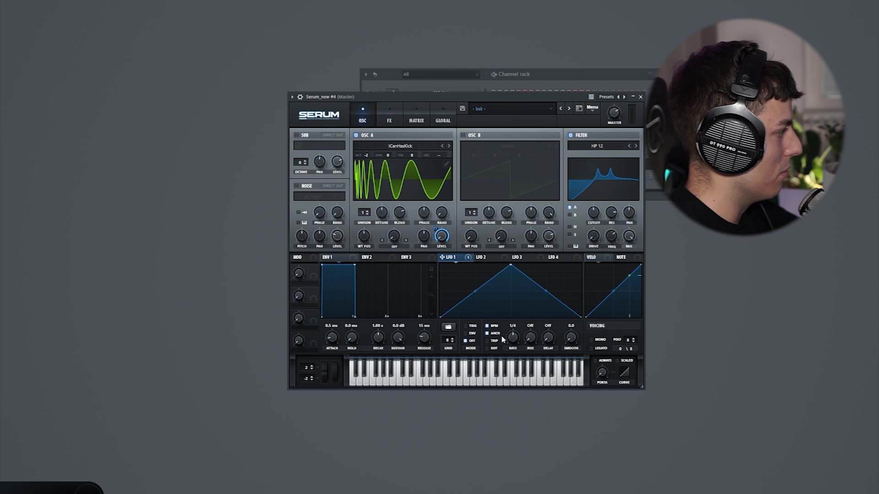
{"action": "left_click", "coordinate": [494, 348]}
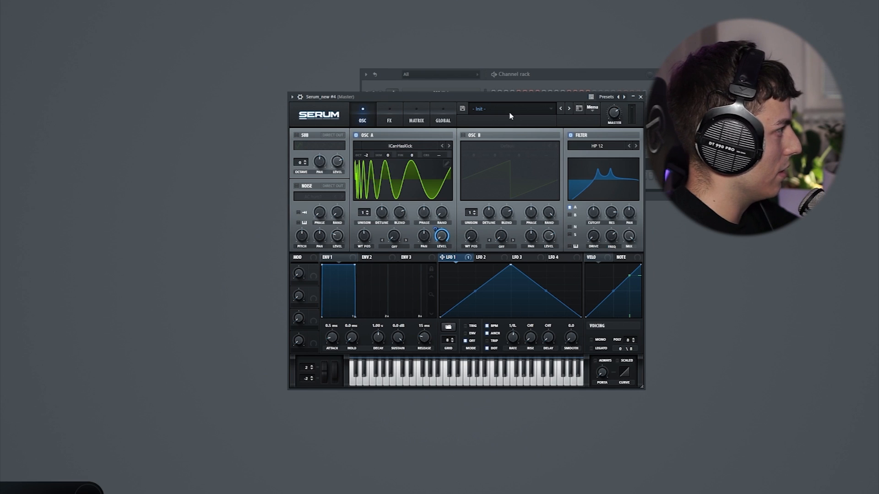
- Set LFO 1 to trigger mode and reshape LFO 2 into a dotted-time square that is high in its second half
{"action": "left_click", "coordinate": [466, 326]}
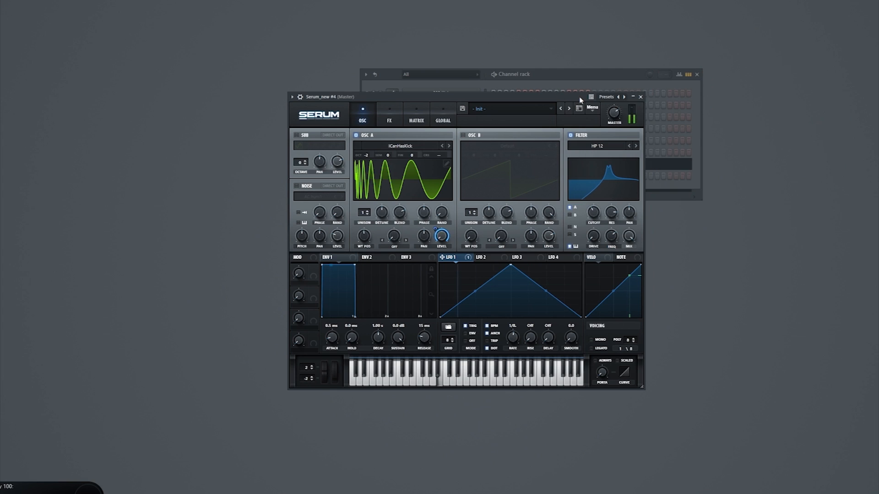
{"action": "left_click", "coordinate": [481, 258]}
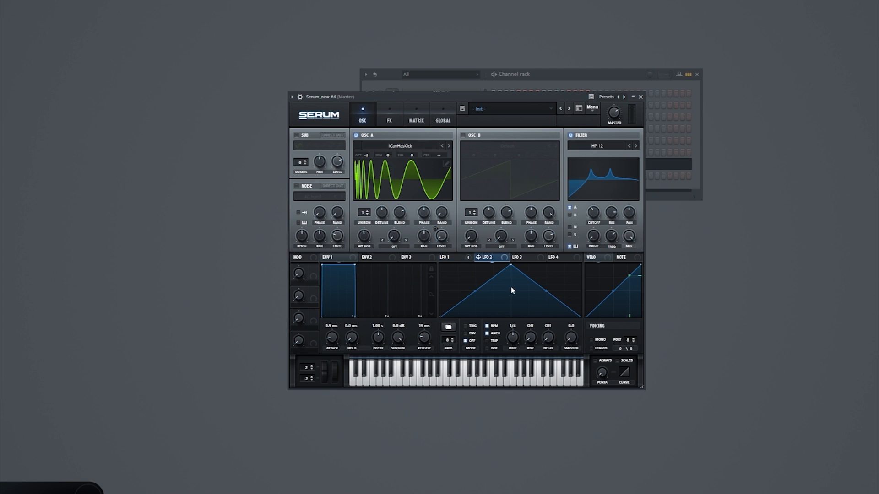
{"action": "left_click_drag", "start_coordinate": [475, 291], "coordinate": [527, 348]}
{"action": "left_click_drag", "start_coordinate": [546, 291], "coordinate": [647, 248]}
{"action": "left_click_drag", "start_coordinate": [508, 338], "coordinate": [508, 340]}
{"action": "left_click", "coordinate": [488, 348]}
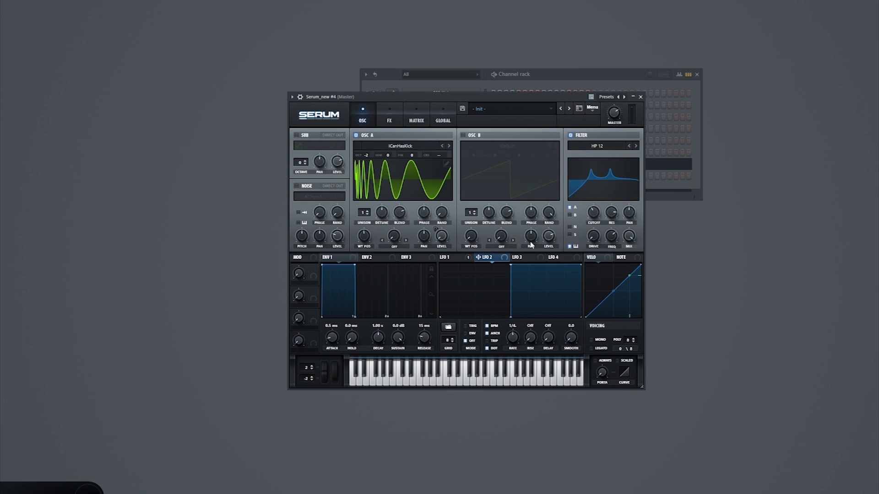
- Assign LFO 2 to the HP 12 filter's cutoff with an amount of 20 and to its second frequency, and audition a note
{"action": "left_click_drag", "start_coordinate": [594, 216], "coordinate": [586, 222]}
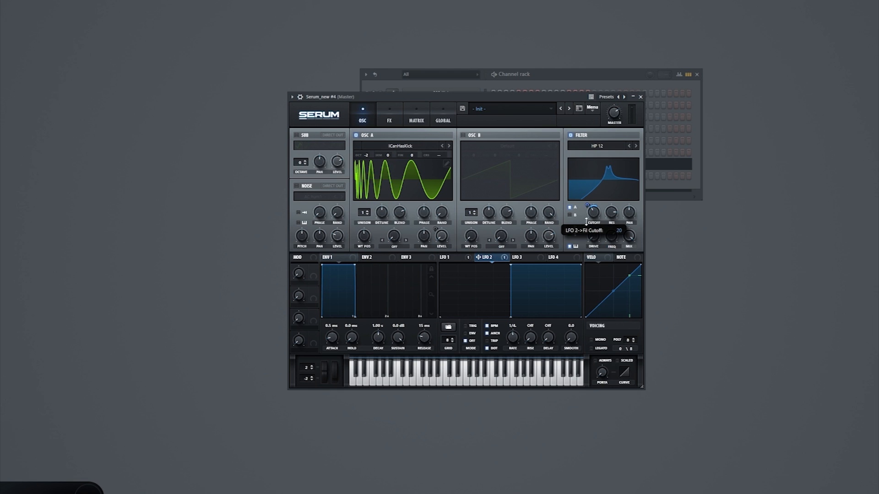
{"action": "left_click_drag", "start_coordinate": [494, 258], "coordinate": [611, 238]}
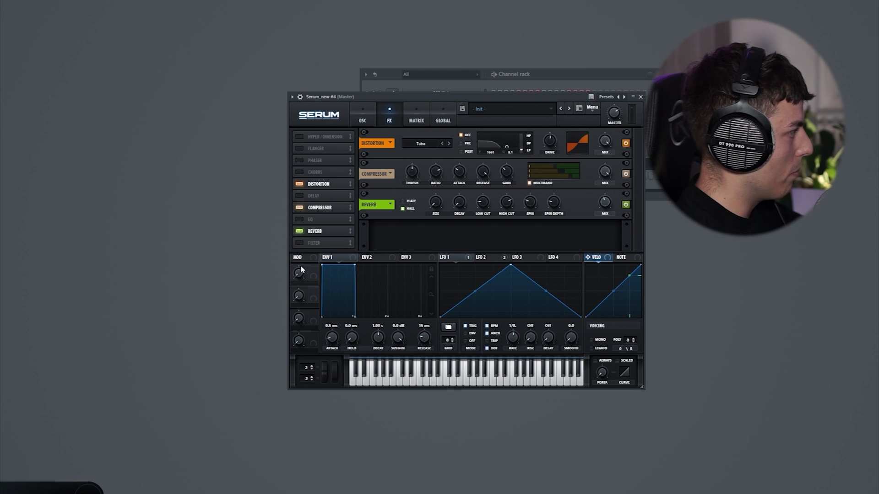
{"action": "key", "text": "z"}
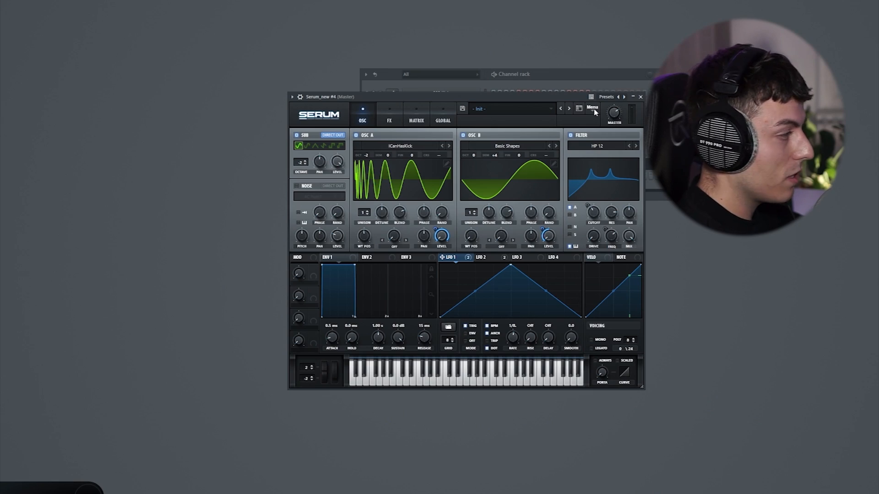
- Initialize the preset, and assign LFO 1 to the Formant-II filter's cutoff with an amount of 53 and a faster rate
{"action": "left_click", "coordinate": [593, 108]}
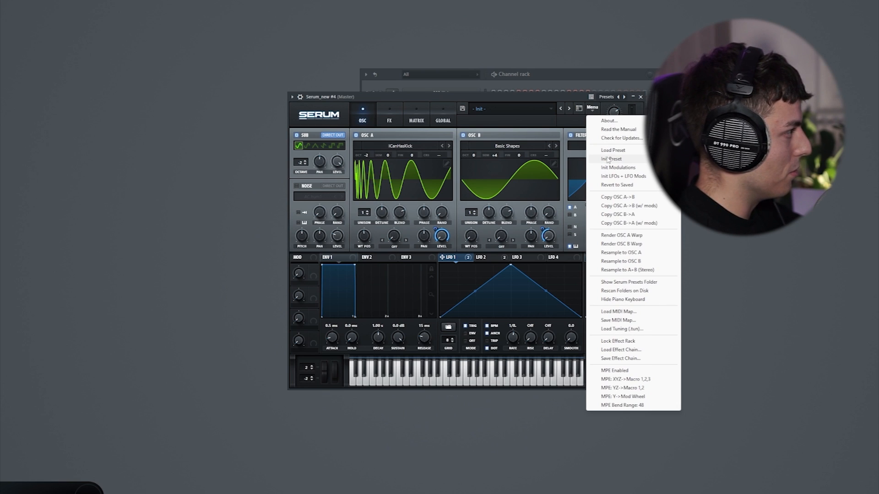
{"action": "left_click", "coordinate": [606, 158]}
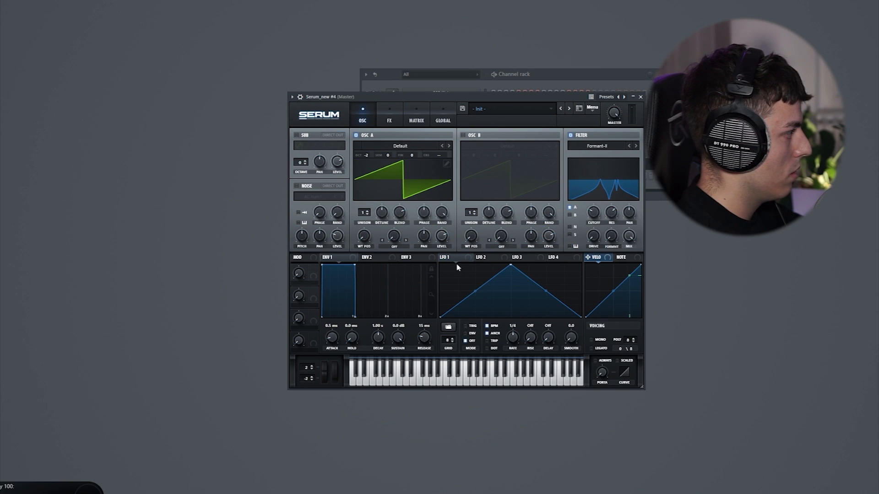
{"action": "left_click_drag", "start_coordinate": [452, 258], "coordinate": [592, 213]}
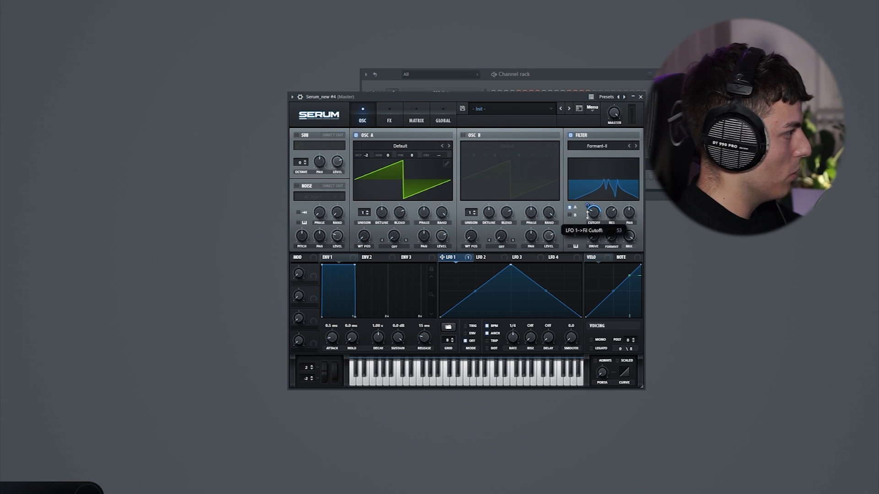
{"action": "left_click_drag", "start_coordinate": [511, 341], "coordinate": [511, 336]}
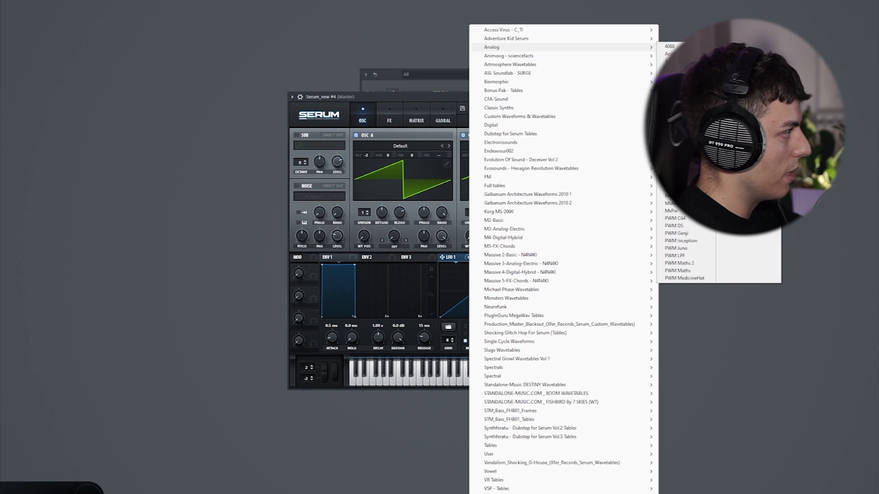
- Load the Basic_Mg analog wavetable into oscillator B and lower oscillator A's phase
{"action": "left_click", "coordinate": [686, 81]}
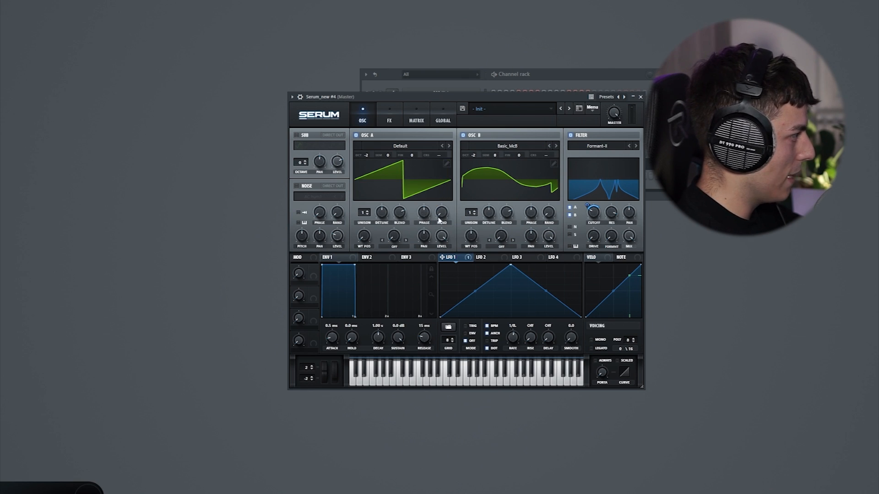
{"action": "left_click_drag", "start_coordinate": [426, 214], "coordinate": [425, 234]}
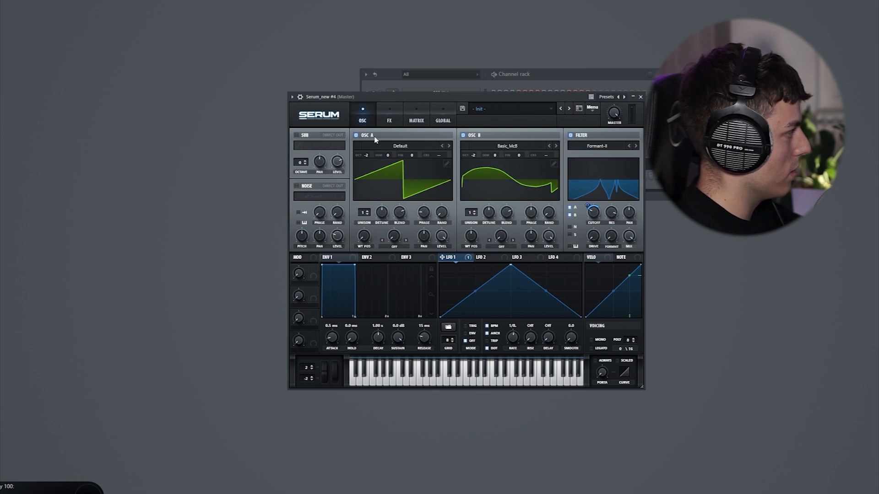
- Build an effects chain of multiband compressor, HardClip distortion and EQ, auditioning notes along the way
{"action": "left_click", "coordinate": [391, 118]}
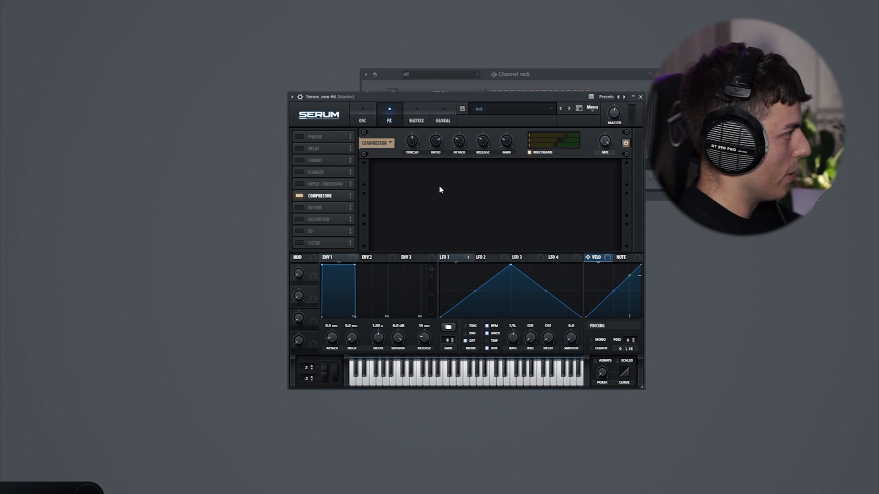
{"action": "key", "text": "x"}
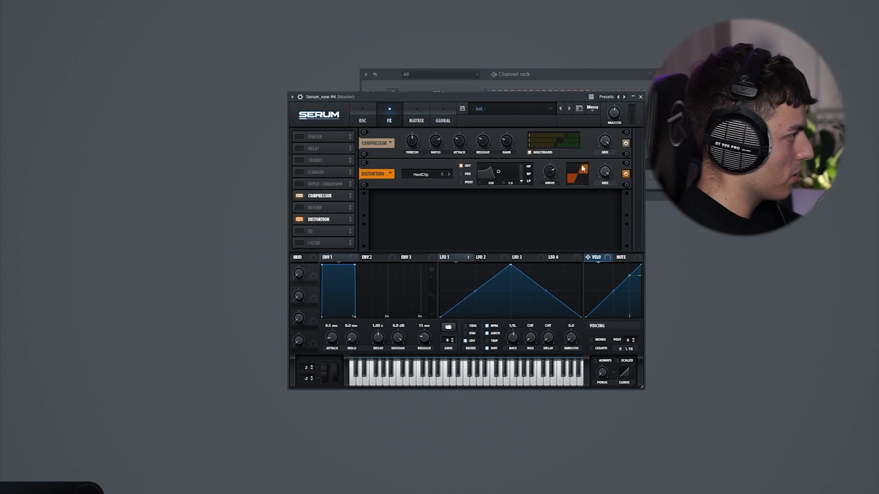
{"action": "key", "text": "x"}
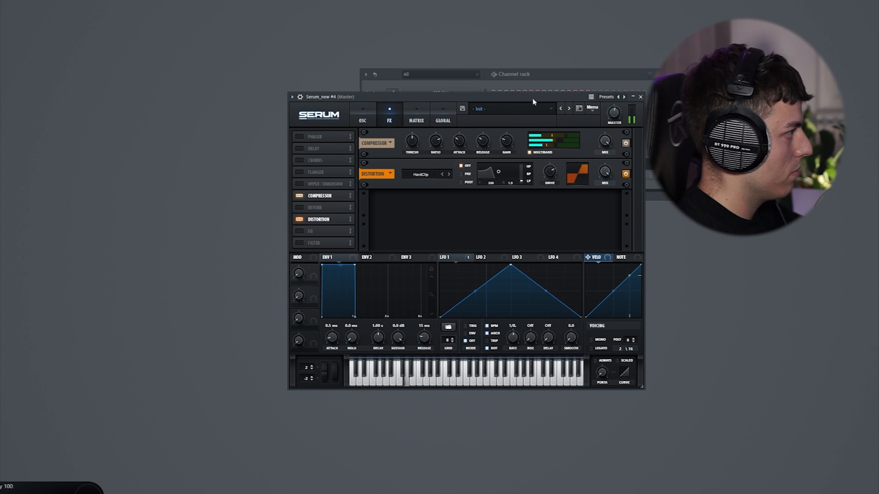
{"action": "left_click", "coordinate": [302, 232]}
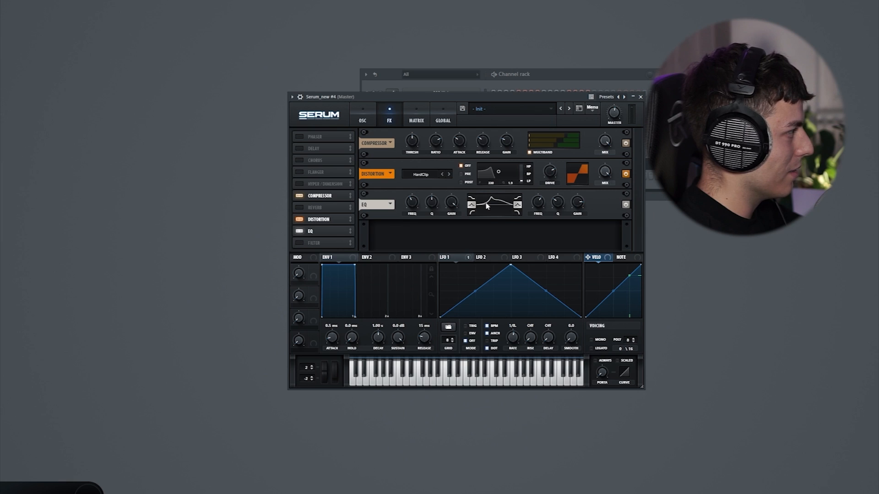
{"action": "key", "text": "x"}
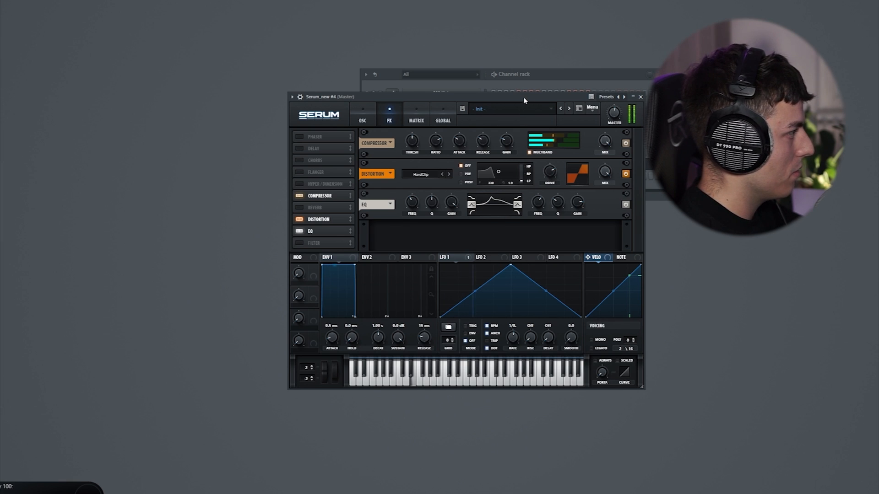
- Move the Chorus effect below the EQ, enable it and audition a note
{"action": "left_click_drag", "start_coordinate": [311, 160], "coordinate": [304, 238]}
{"action": "left_click", "coordinate": [303, 231]}
{"action": "key", "text": "x"}
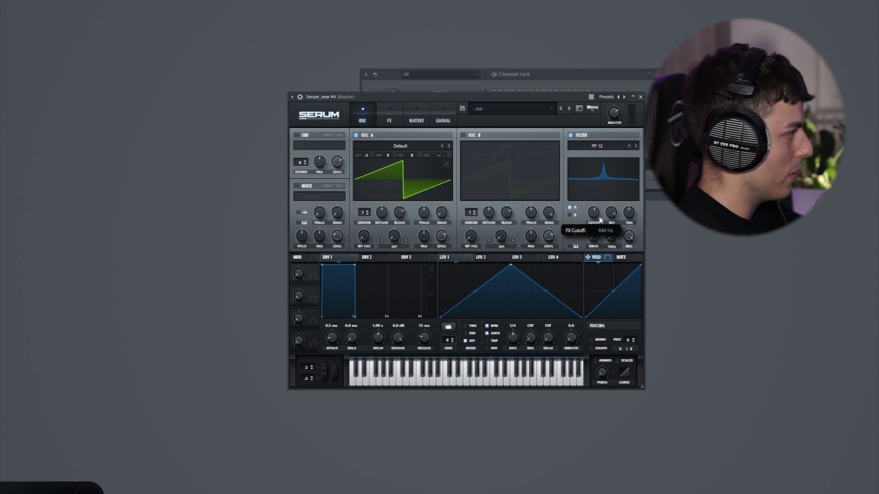
- Raise the PP 12 filter's second frequency and set its cutoff to 1887 Hz
{"action": "left_click_drag", "start_coordinate": [612, 236], "coordinate": [621, 183]}
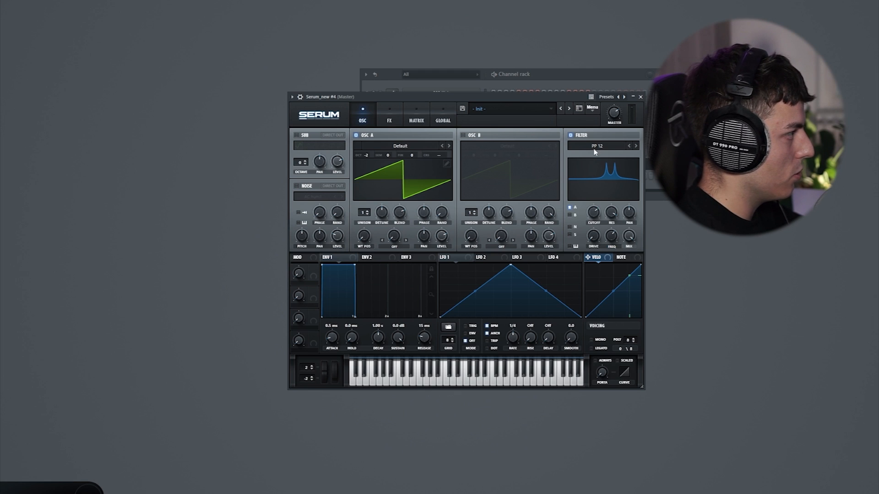
{"action": "mouse_move", "coordinate": [596, 221]}
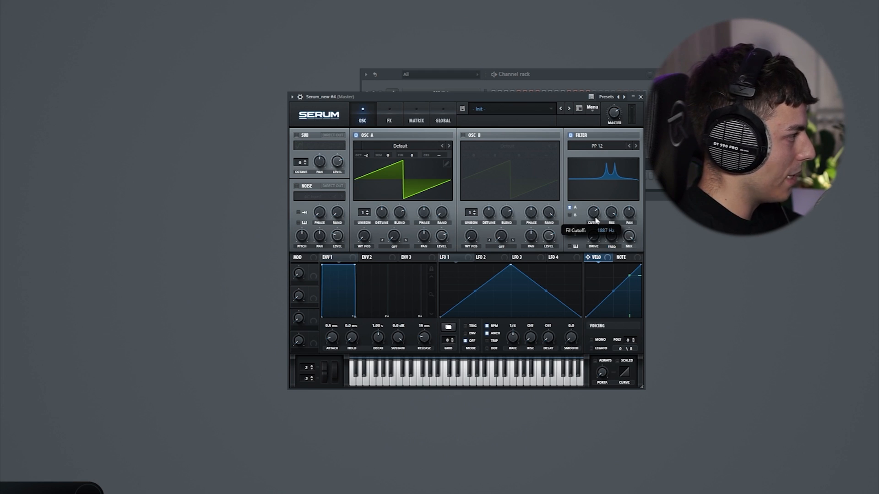
{"action": "mouse_move", "coordinate": [610, 235]}
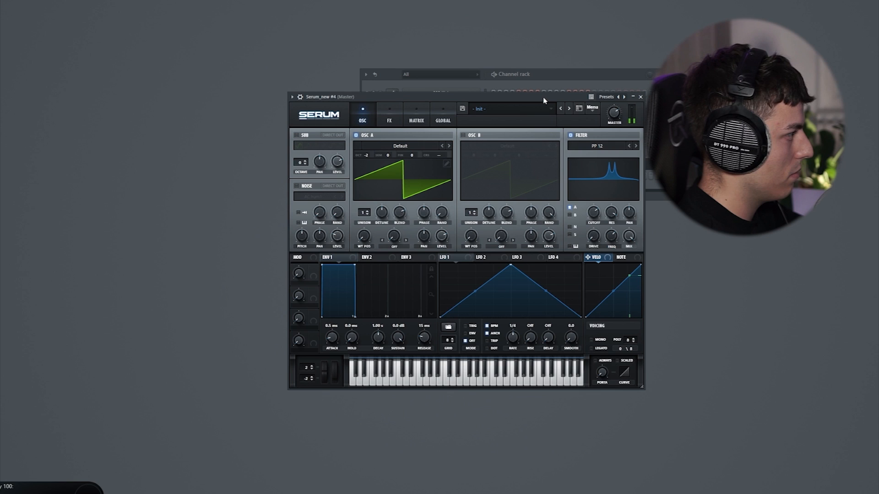
- Assign LFO 1 to oscillator A's level and shape it into a wide hump followed by a lower second peak
{"action": "left_click", "coordinate": [444, 258]}
{"action": "left_click_drag", "start_coordinate": [442, 257], "coordinate": [441, 235]}
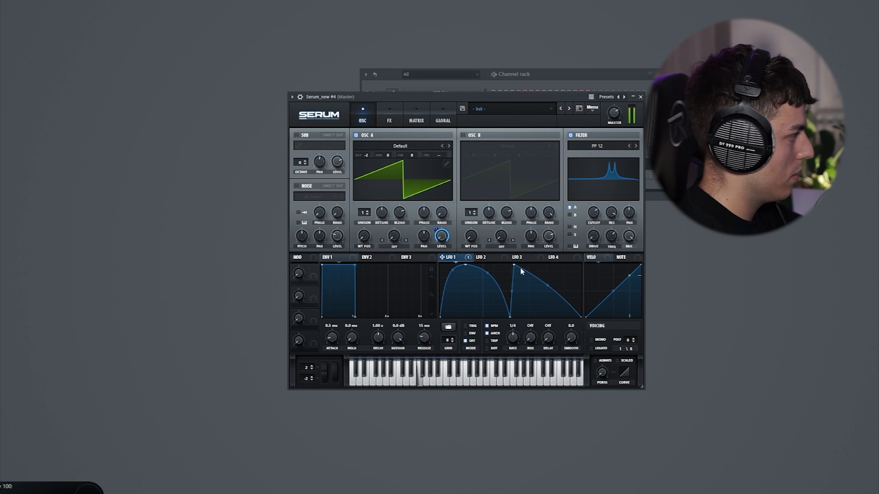
{"action": "left_click_drag", "start_coordinate": [517, 266], "coordinate": [516, 270]}
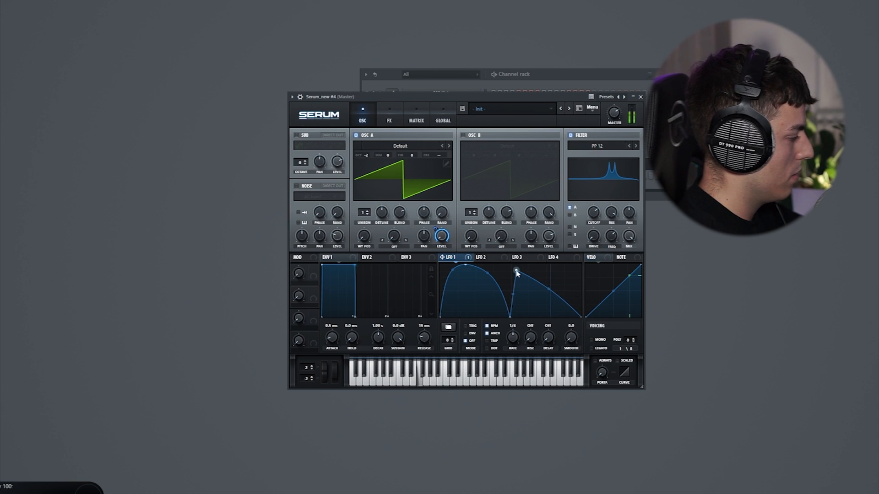
- Enable the Distortion effect in Diode 2 mode with a pre-filter, shifted to high-pass with its resonance lowered to 0.1
{"action": "left_click", "coordinate": [416, 117]}
{"action": "left_click", "coordinate": [391, 118]}
{"action": "left_click", "coordinate": [300, 148]}
{"action": "left_click", "coordinate": [420, 144]}
{"action": "left_click", "coordinate": [414, 185]}
{"action": "left_click", "coordinate": [465, 151]}
{"action": "left_click_drag", "start_coordinate": [527, 145], "coordinate": [536, 89]}
{"action": "left_click_drag", "start_coordinate": [498, 141], "coordinate": [498, 147]}
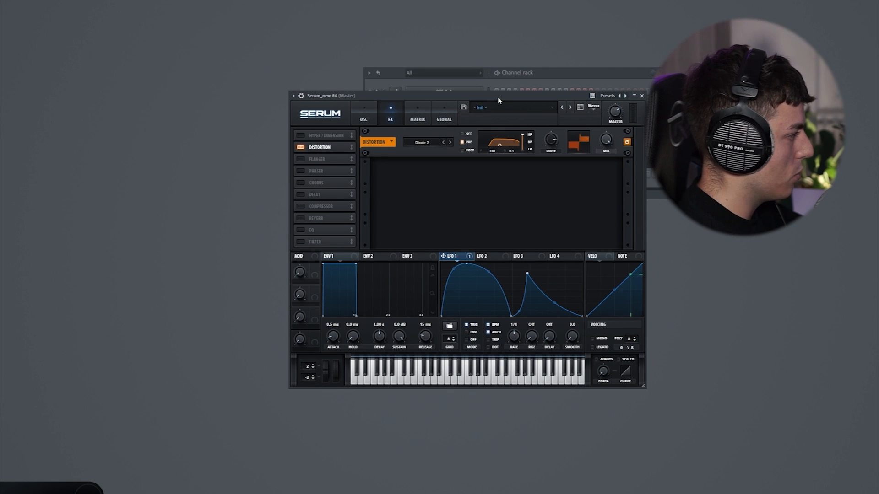
- Add a multiband compressor directly after the distortion and set the Filter effect's type to Formant-II
{"action": "left_click_drag", "start_coordinate": [313, 206], "coordinate": [321, 171]}
{"action": "left_click", "coordinate": [531, 182]}
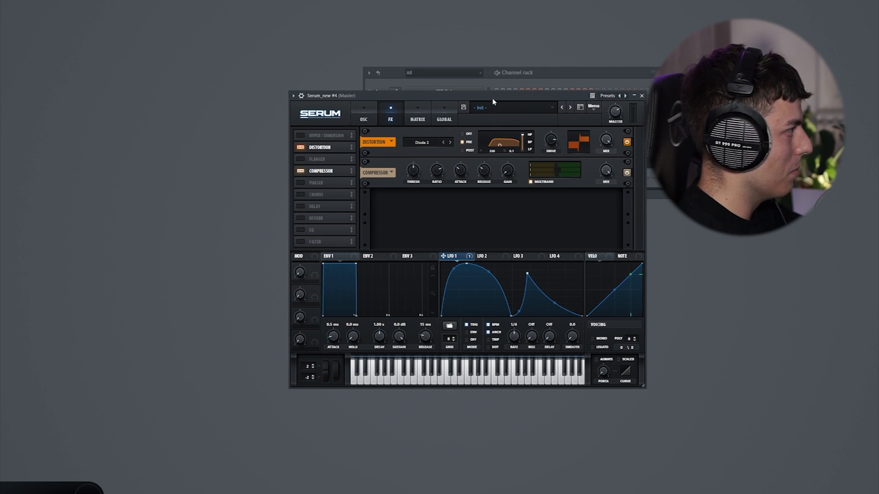
{"action": "key", "text": "v"}
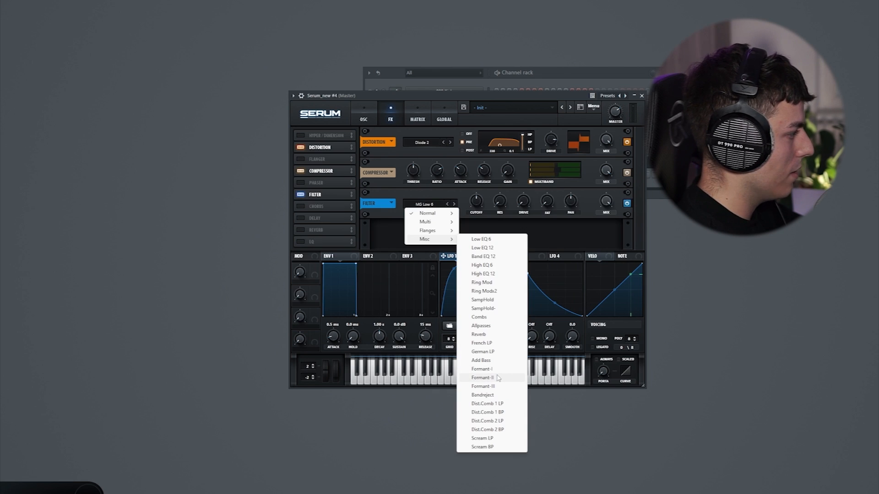
{"action": "left_click", "coordinate": [498, 378]}
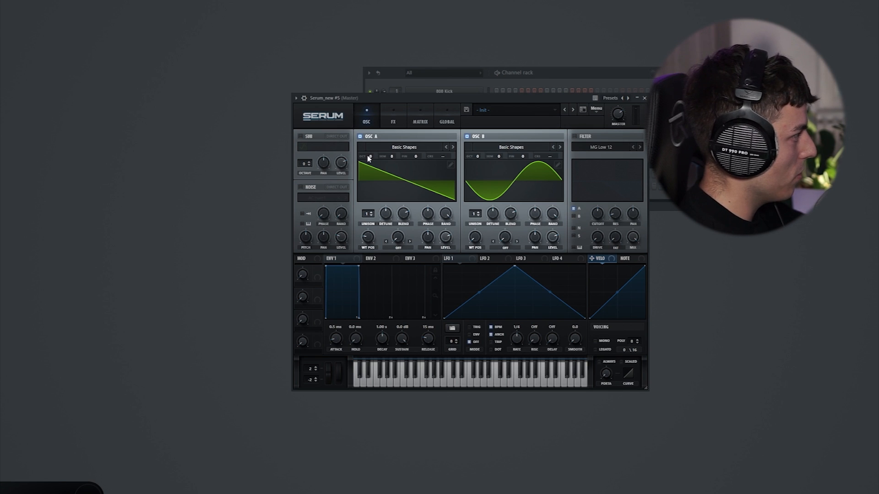
- Set oscillator A to octave -2 with a raised FM from B amount, and oscillator B to octave +1 and semitone +4
{"action": "left_click_drag", "start_coordinate": [369, 157], "coordinate": [369, 173]}
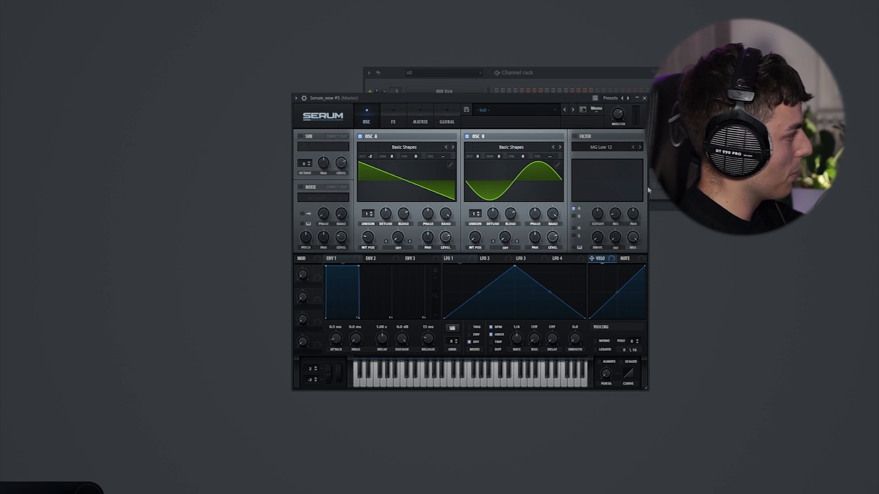
{"action": "left_click", "coordinate": [397, 248]}
{"action": "left_click", "coordinate": [420, 413]}
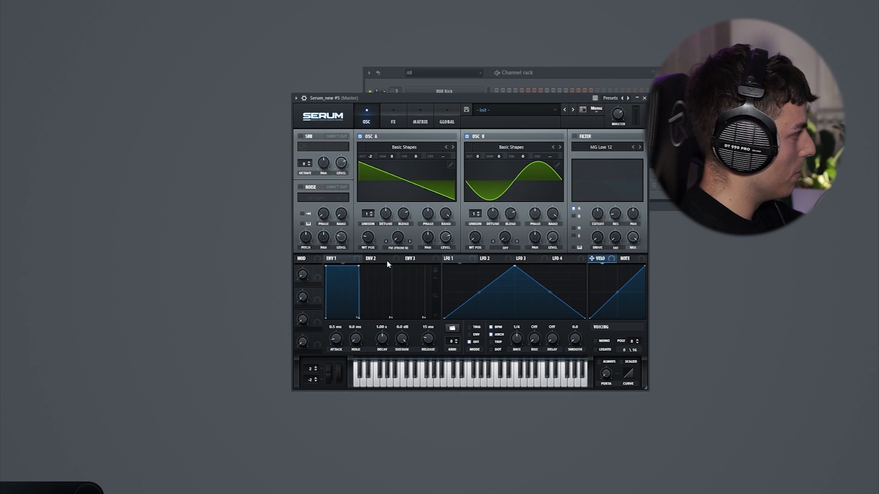
{"action": "left_click_drag", "start_coordinate": [397, 238], "coordinate": [405, 219]}
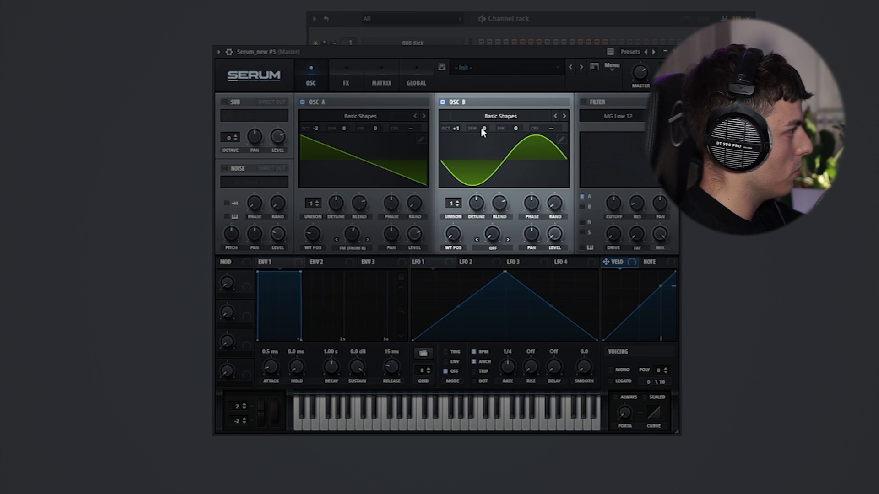
{"action": "left_click_drag", "start_coordinate": [483, 132], "coordinate": [496, 117]}
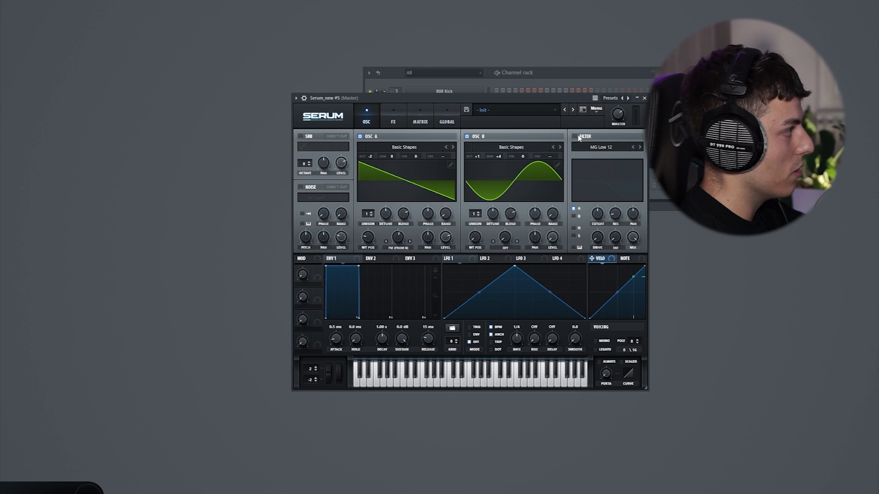
- Enable the MG Low filter, assign LFO 1 to its cutoff and bend the LFO's falling slope inward
{"action": "left_click", "coordinate": [578, 136]}
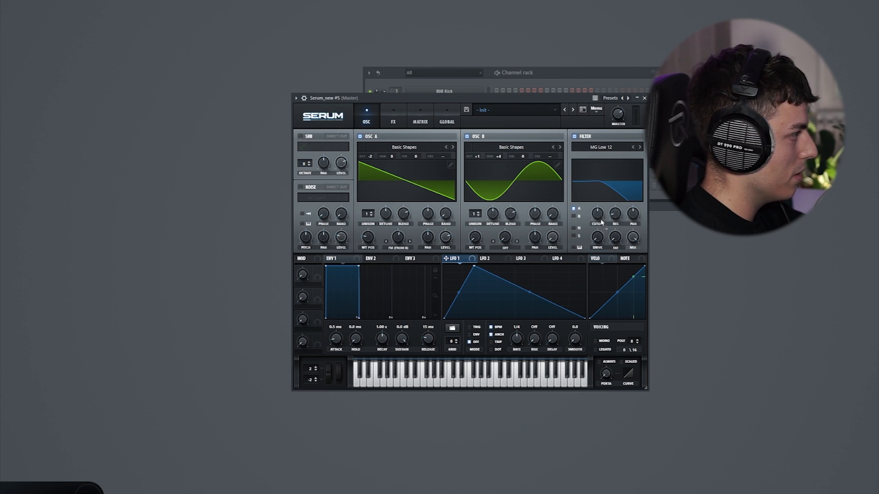
{"action": "left_click_drag", "start_coordinate": [446, 259], "coordinate": [597, 213]}
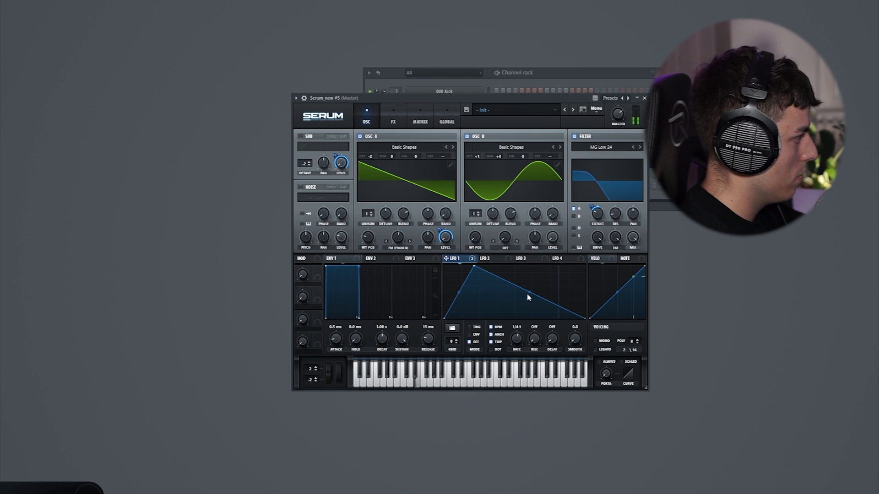
{"action": "left_click_drag", "start_coordinate": [527, 293], "coordinate": [527, 297]}
- Enable the sub oscillator and assign Note modulation to the frequency of the EQ's second band
{"action": "left_click", "coordinate": [300, 136]}
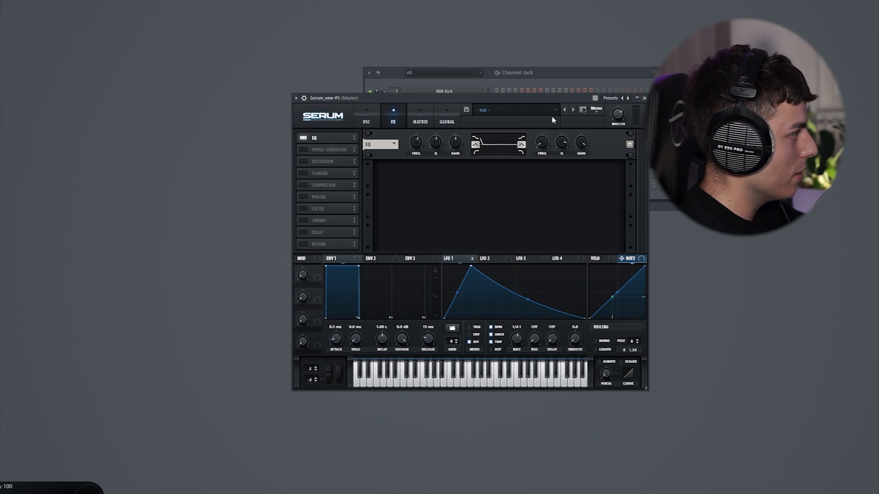
{"action": "left_click_drag", "start_coordinate": [636, 261], "coordinate": [543, 150]}
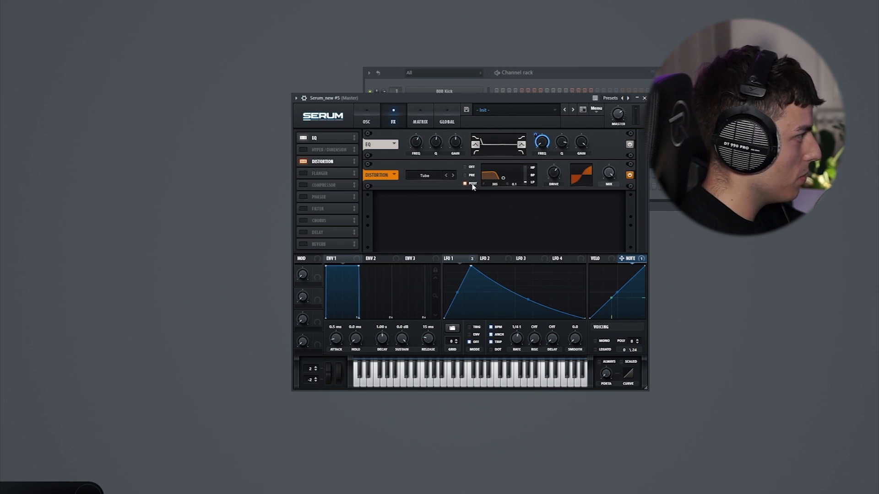
- Assign LFO 1 to the frequency of the distortion's post filter and add a multiband compressor after the distortion
{"action": "left_click_drag", "start_coordinate": [498, 186], "coordinate": [503, 183]}
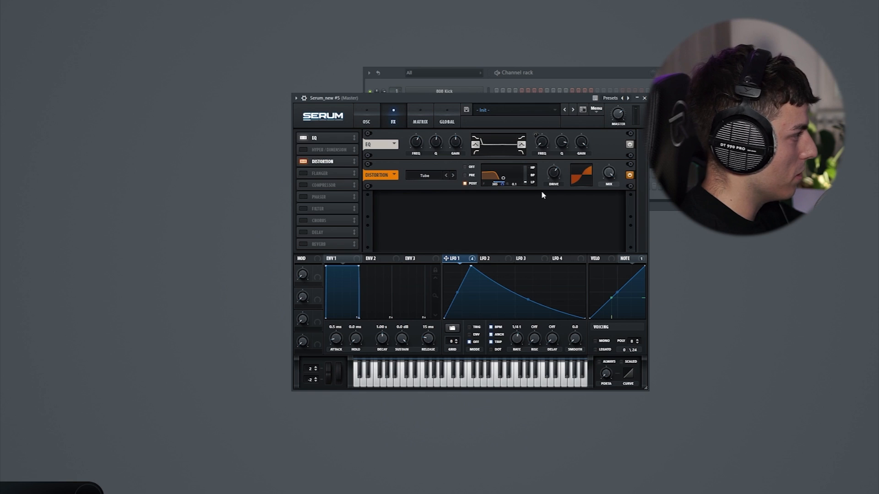
{"action": "key", "text": "x"}
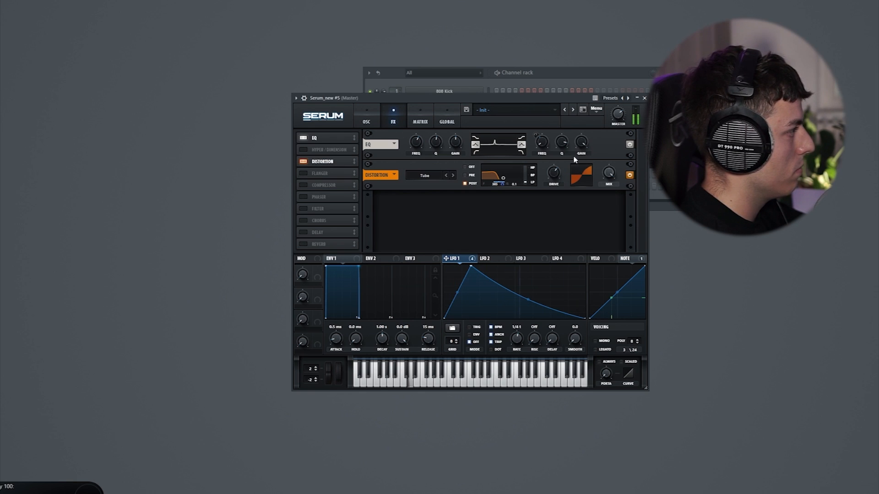
{"action": "left_click", "coordinate": [306, 186]}
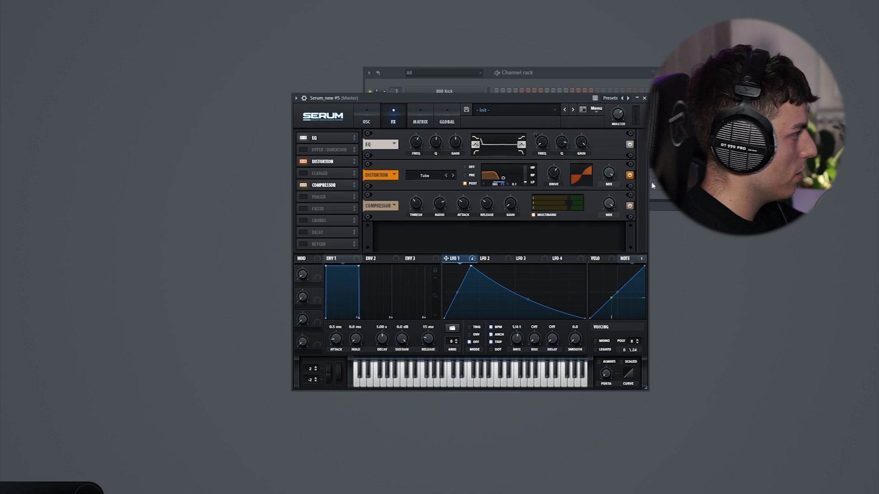
{"action": "key", "text": "x"}
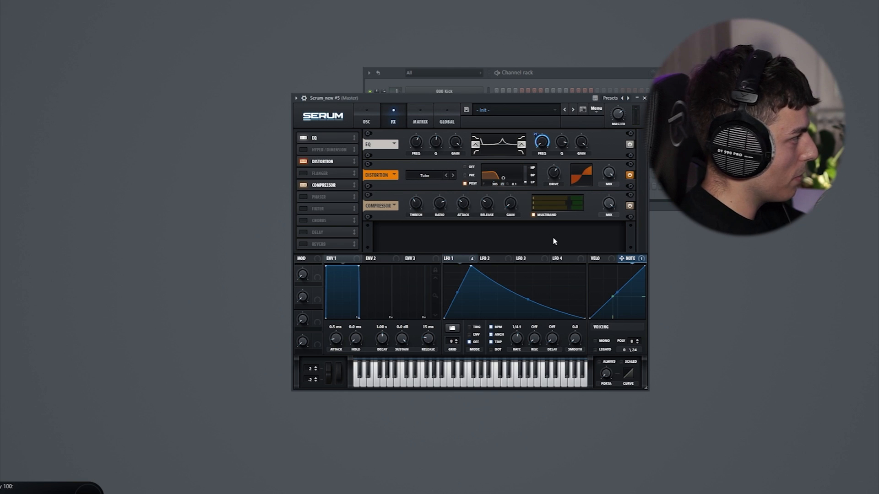
{"action": "key", "text": "x"}
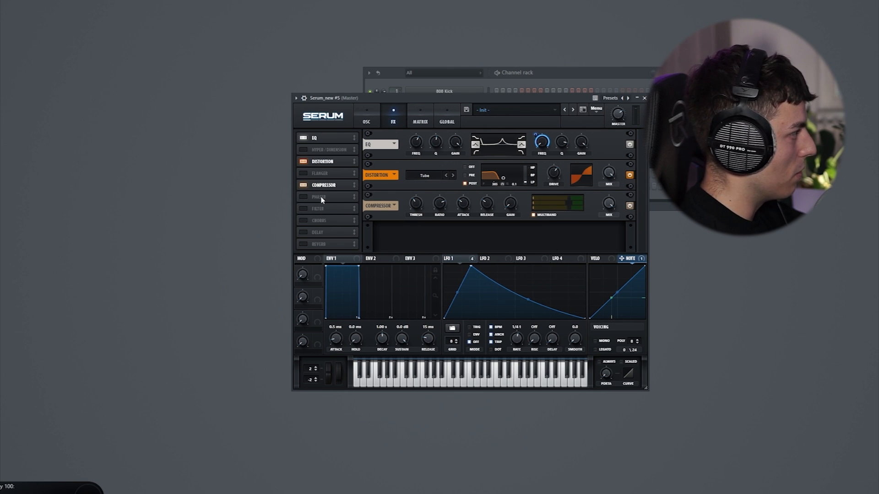
- Enable the Filter effect with the Combs type and assign LFO 1 to its cutoff
{"action": "left_click", "coordinate": [306, 209]}
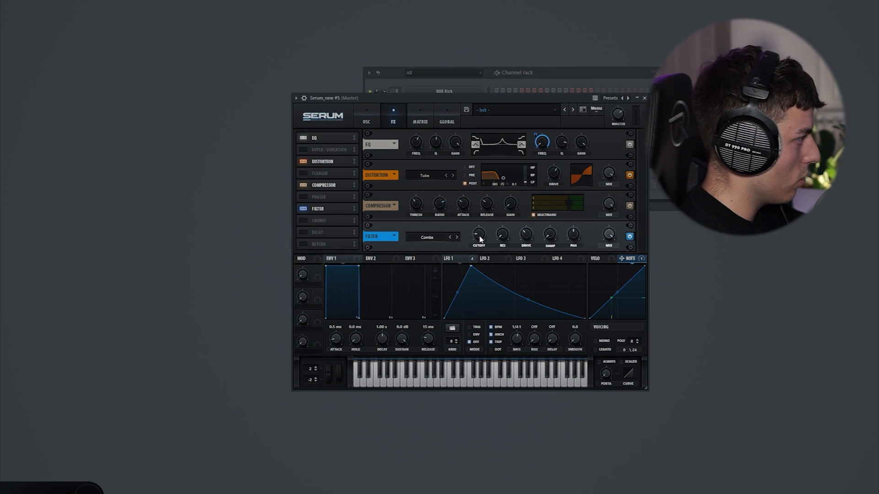
{"action": "left_click_drag", "start_coordinate": [479, 236], "coordinate": [494, 247]}
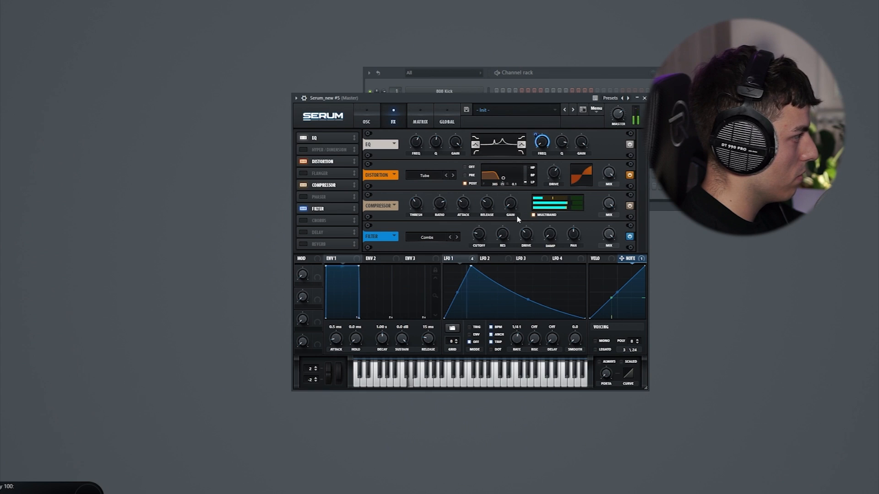
{"action": "mouse_move", "coordinate": [479, 240]}
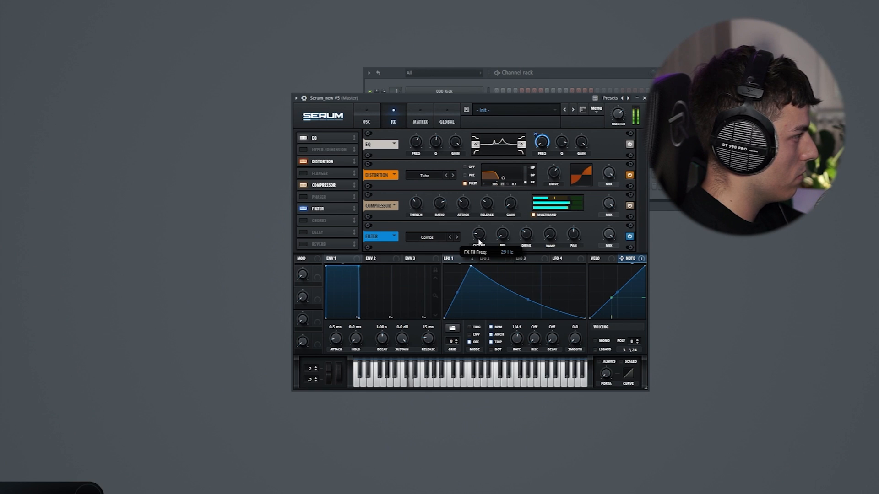
{"action": "right_click", "coordinate": [461, 260]}
{"action": "left_click_drag", "start_coordinate": [465, 259], "coordinate": [478, 238]}
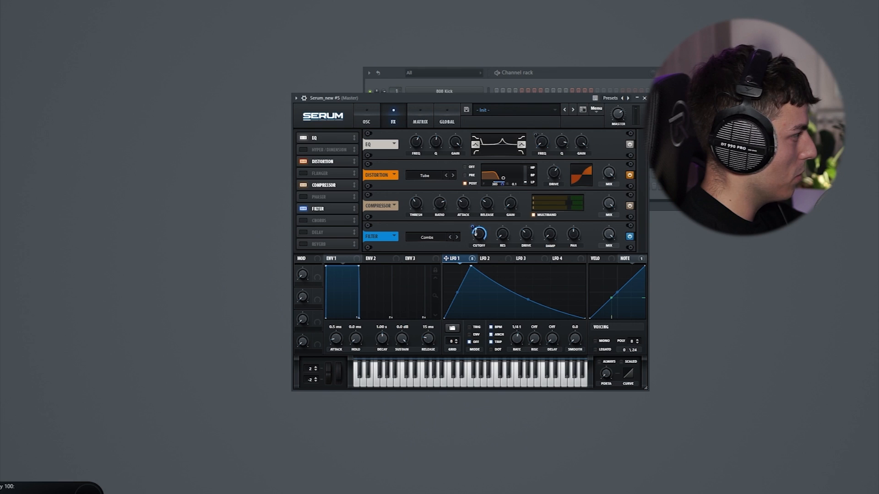
- Set the amount of LFO 1's modulation of the Filter effect's cutoff to 0.5 in the modulation matrix
{"action": "left_click", "coordinate": [420, 120]}
{"action": "double_click", "coordinate": [396, 202]}
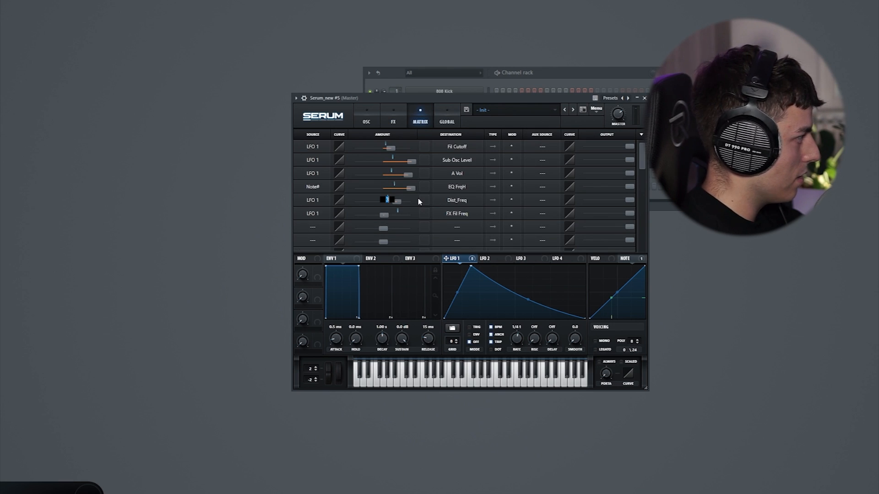
{"action": "type", "text": "0.5"}
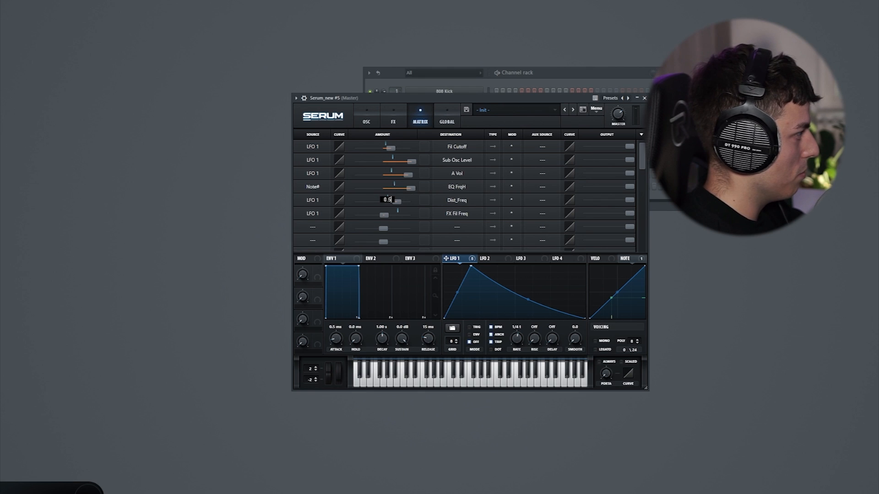
{"action": "key", "text": "Return"}
{"action": "left_click", "coordinate": [393, 120]}
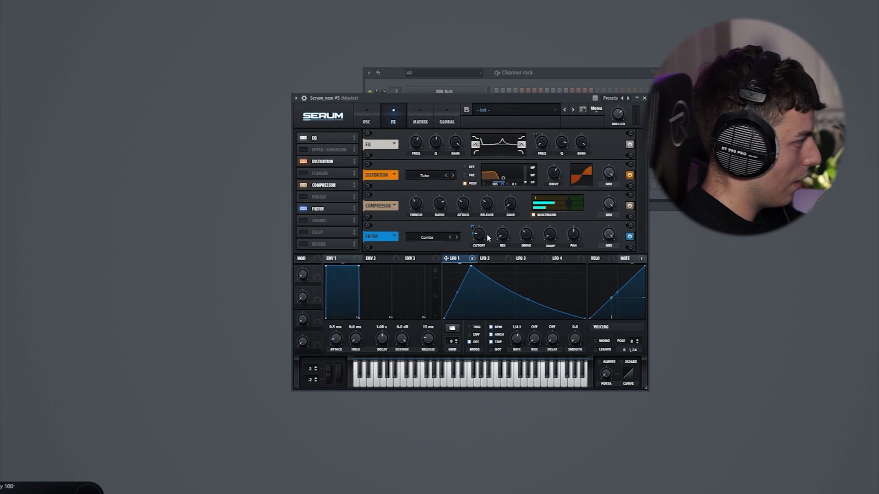
{"action": "right_click", "coordinate": [482, 238]}
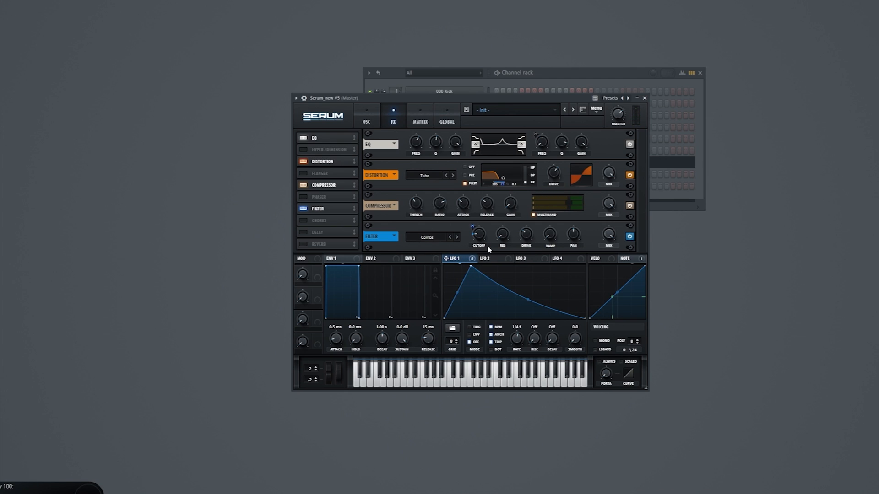
- Enable the Hyper/Dimension effect and set the Dimension mix to about 29%
{"action": "left_click", "coordinate": [304, 150]}
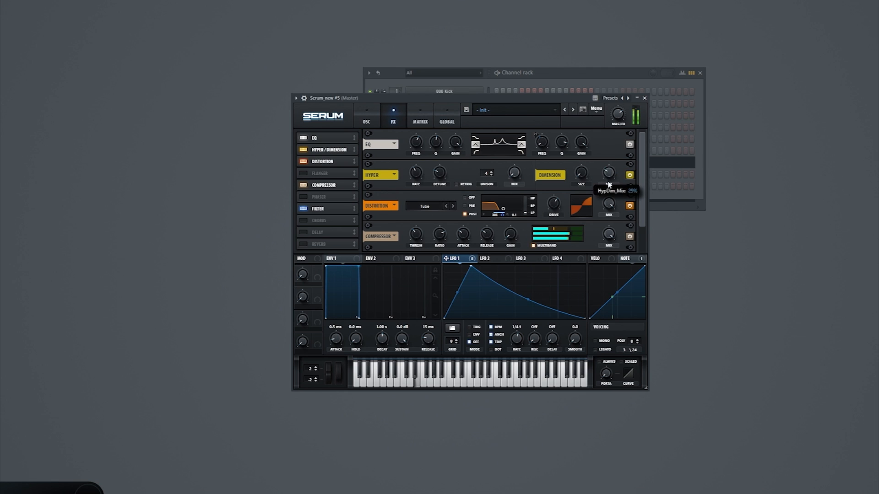
{"action": "left_click", "coordinate": [543, 78]}
{"action": "left_click", "coordinate": [562, 248]}
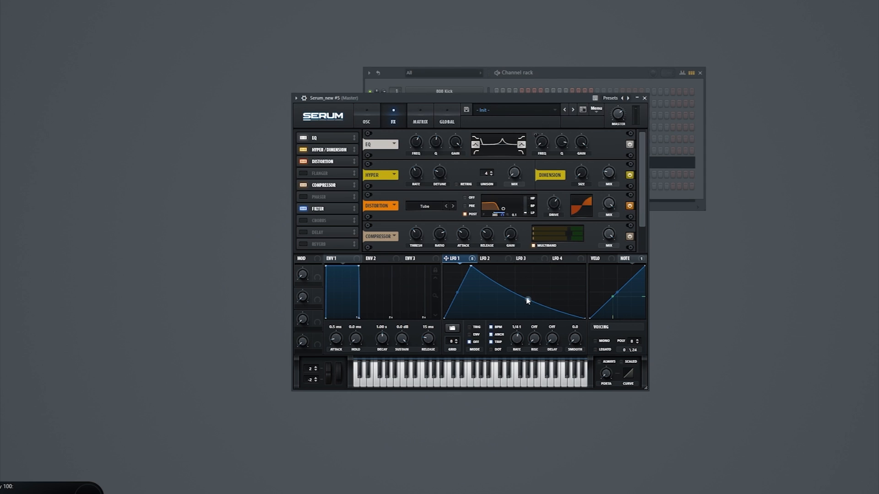
- Straighten LFO 1's falling slope with a slightly later peak, and adjust oscillator B's semitone tuning
{"action": "left_click_drag", "start_coordinate": [528, 301], "coordinate": [530, 293]}
{"action": "left_click_drag", "start_coordinate": [530, 292], "coordinate": [528, 298]}
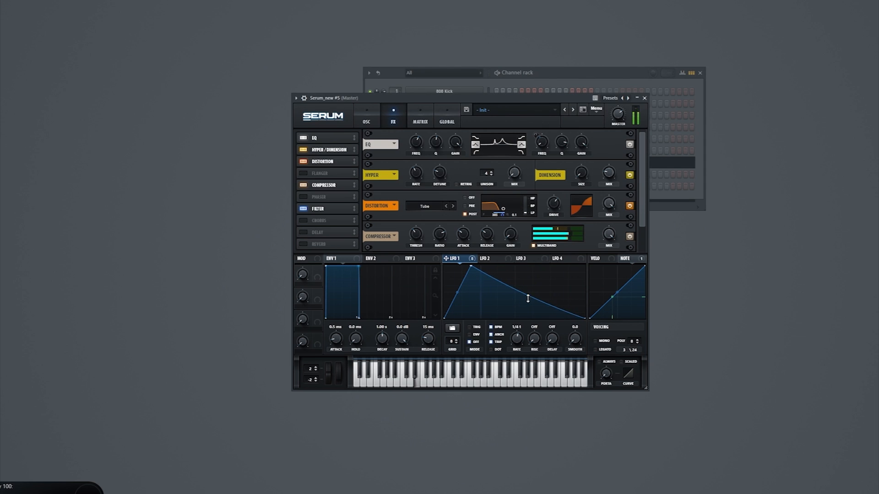
{"action": "left_click", "coordinate": [372, 118]}
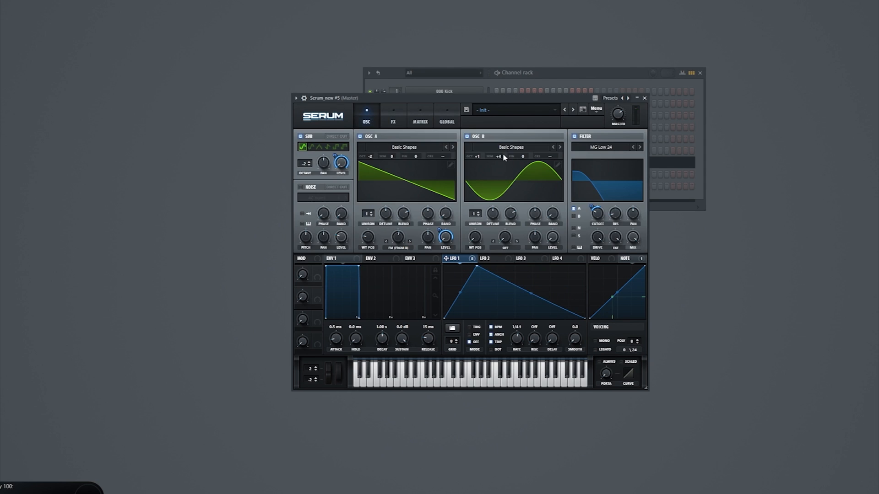
{"action": "left_click_drag", "start_coordinate": [504, 157], "coordinate": [492, 177]}
{"action": "left_click", "coordinate": [393, 120]}
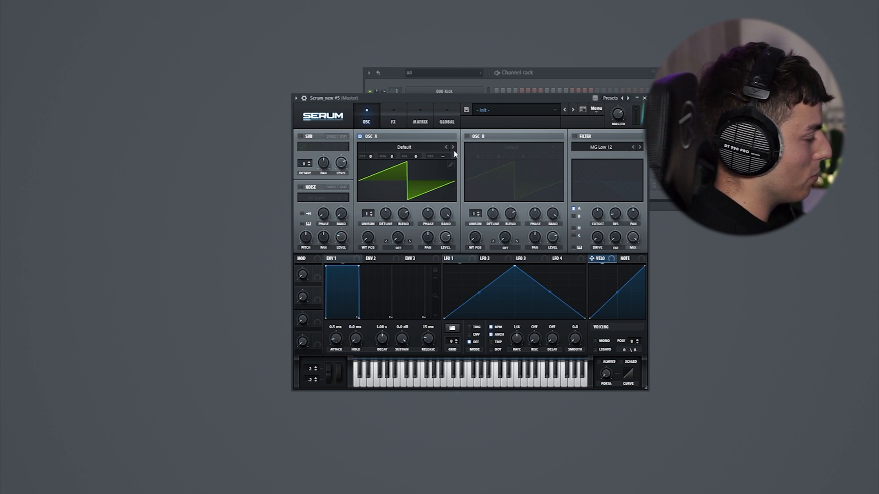
- Load the Basic Shapes wavetable into oscillator A of the initialized patch and set its octave to -2
{"action": "left_click", "coordinate": [414, 153]}
{"action": "mouse_move", "coordinate": [541, 37]}
{"action": "left_click", "coordinate": [575, 84]}
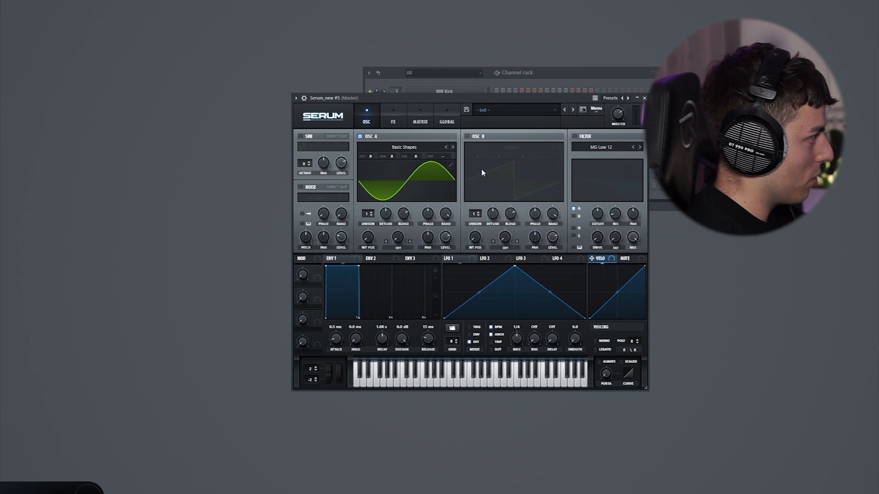
{"action": "left_click_drag", "start_coordinate": [371, 157], "coordinate": [371, 178]}
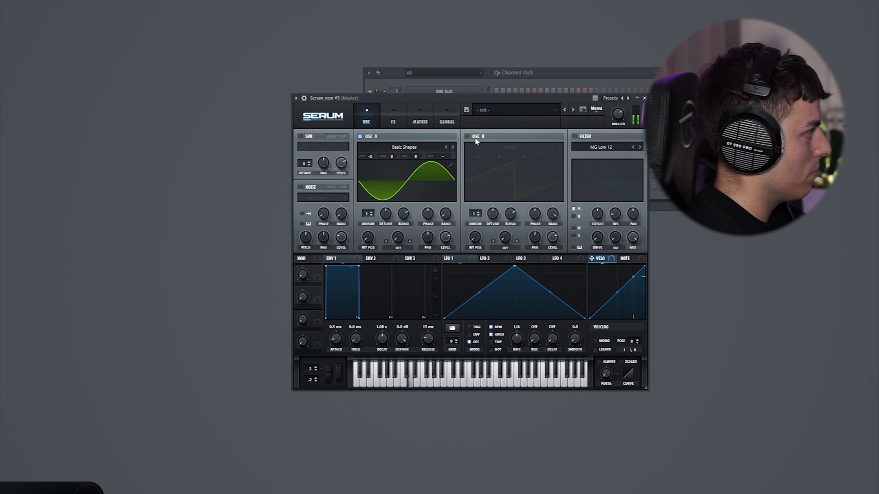
- Enable oscillator B with the Basic Shapes wavetable, octave -1 and semitone +7
{"action": "left_click", "coordinate": [467, 137]}
{"action": "left_click", "coordinate": [508, 148]}
{"action": "mouse_move", "coordinate": [540, 46]}
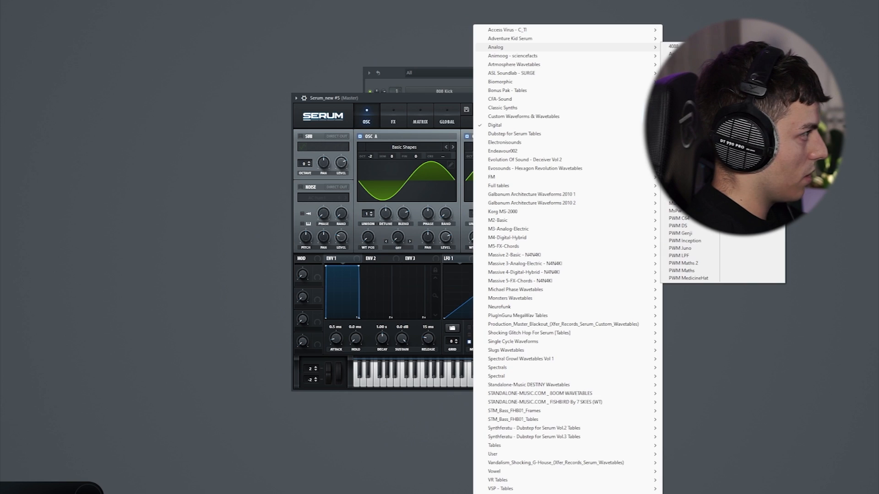
{"action": "left_click", "coordinate": [685, 87]}
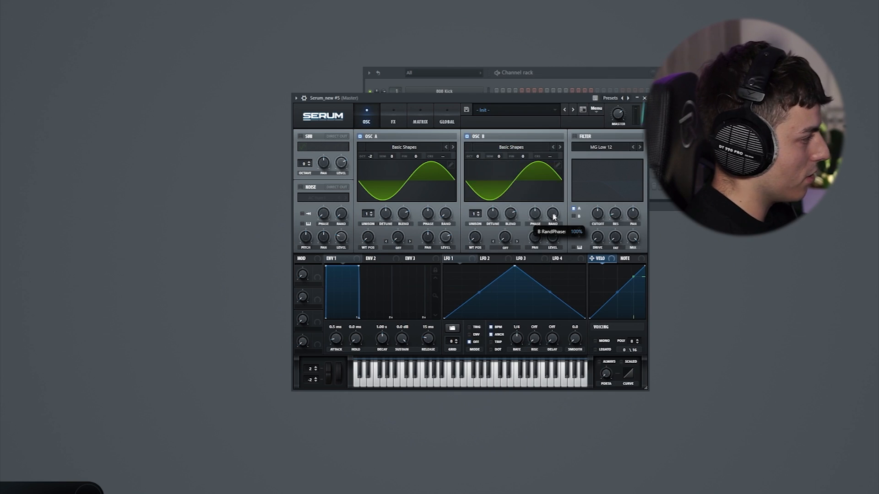
{"action": "left_click_drag", "start_coordinate": [481, 161], "coordinate": [487, 151]}
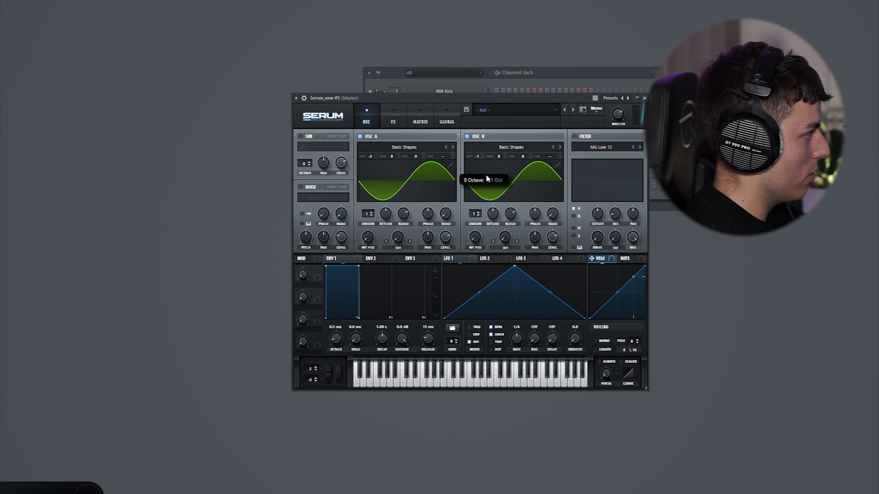
{"action": "left_click_drag", "start_coordinate": [507, 142], "coordinate": [508, 138]}
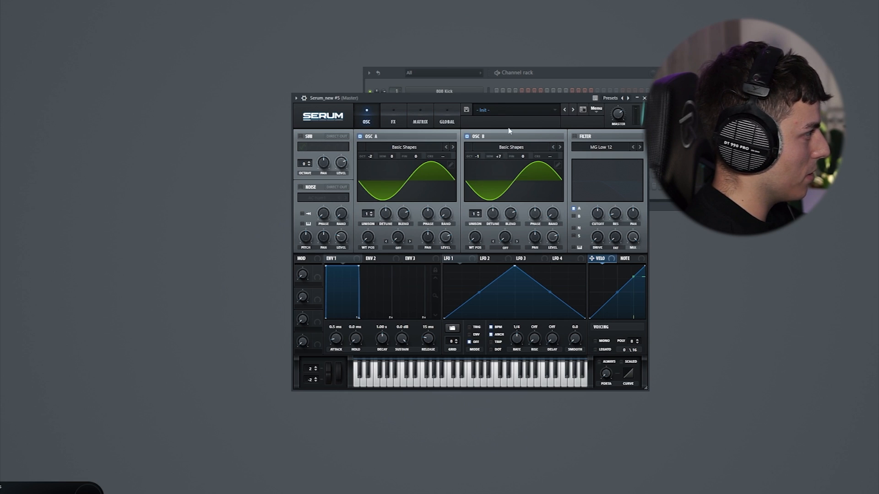
- Show the mixer with the spectrum analyzer, raise oscillator A's level and lower oscillator B's level
{"action": "key", "text": "F9"}
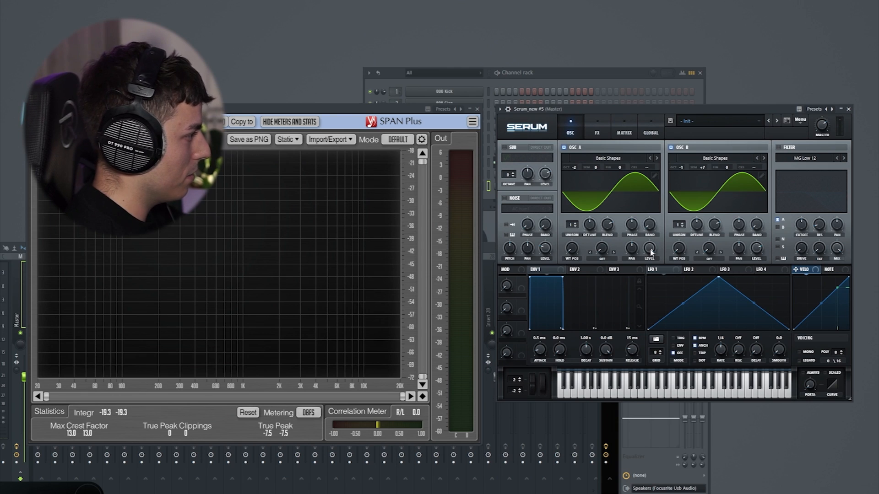
{"action": "left_click_drag", "start_coordinate": [652, 251], "coordinate": [666, 208]}
{"action": "left_click_drag", "start_coordinate": [759, 251], "coordinate": [759, 262]}
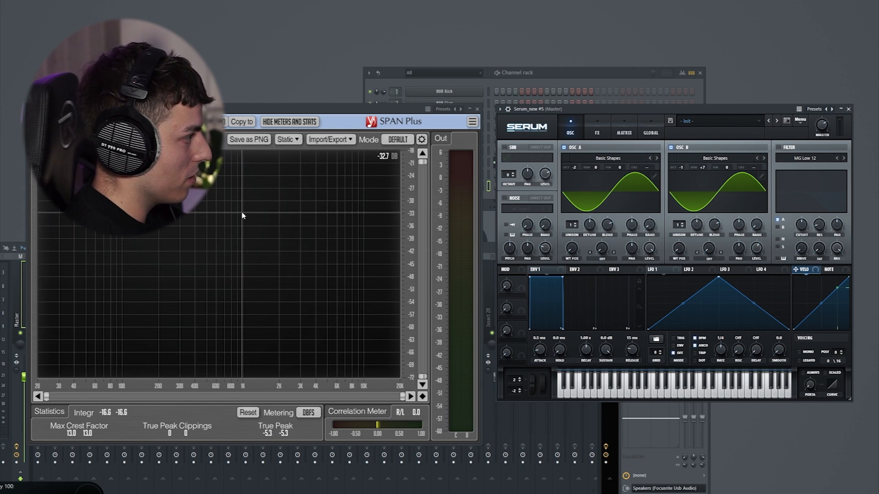
- Set Env 2's decay to 65 ms and route Env 2 to the global master tuning in the modulation matrix
{"action": "left_click", "coordinate": [579, 270]}
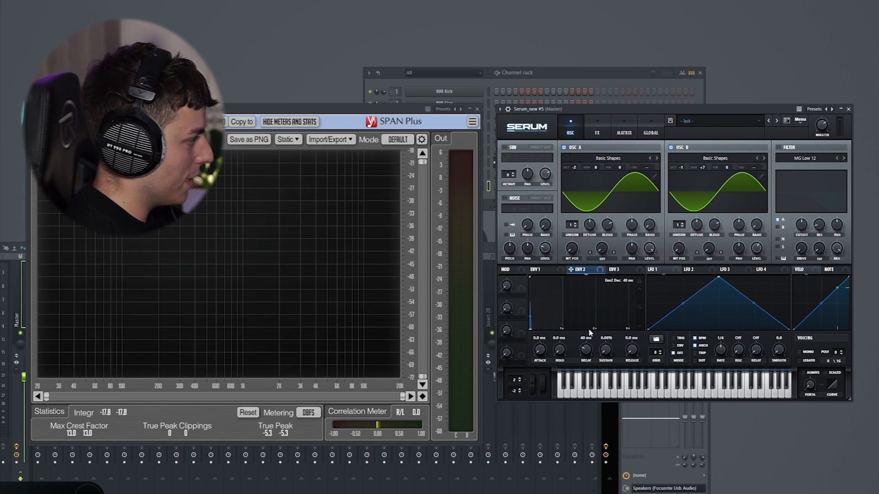
{"action": "left_click_drag", "start_coordinate": [589, 333], "coordinate": [592, 333]}
{"action": "left_click", "coordinate": [624, 133]}
{"action": "left_click", "coordinate": [517, 158]}
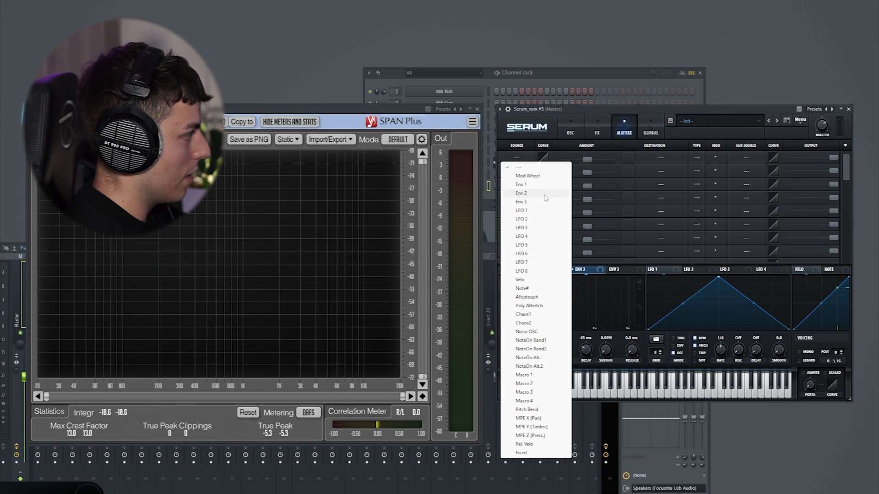
{"action": "left_click", "coordinate": [522, 192]}
{"action": "left_click", "coordinate": [662, 159]}
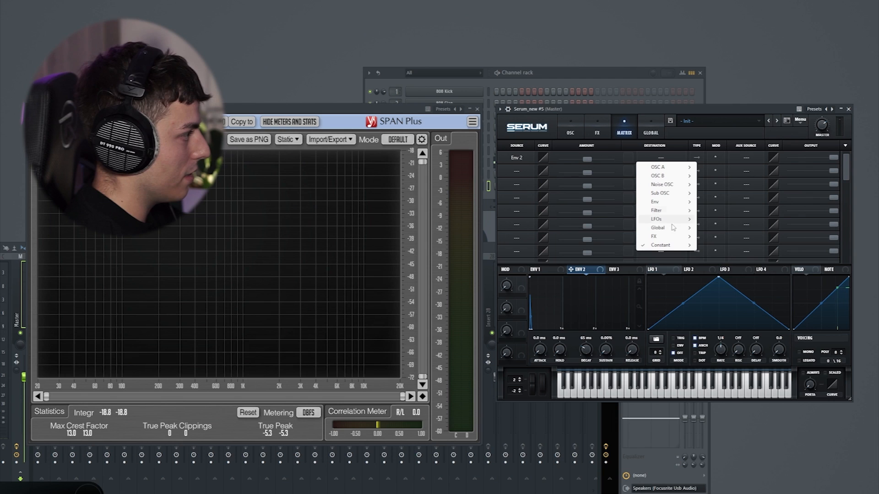
{"action": "mouse_move", "coordinate": [673, 228]}
{"action": "left_click", "coordinate": [714, 231]}
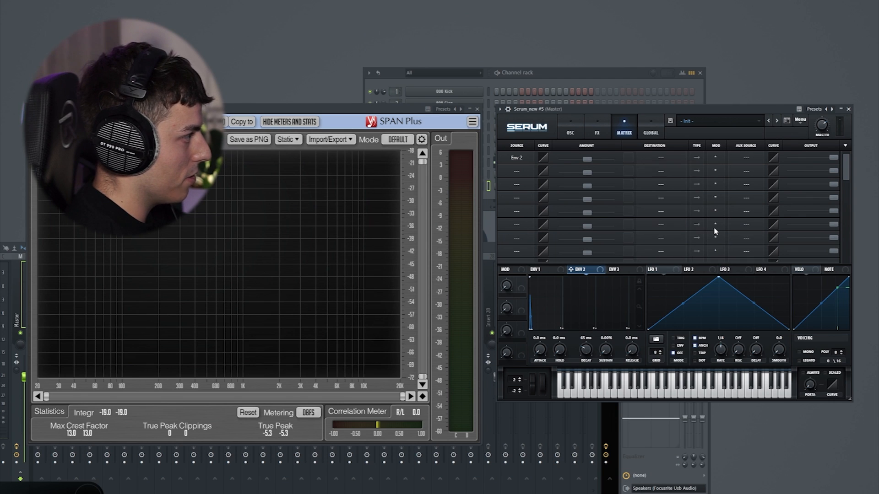
- Set a small positive amount for Env 2's master tuning modulation and open the effects rack
{"action": "left_click_drag", "start_coordinate": [588, 160], "coordinate": [596, 115]}
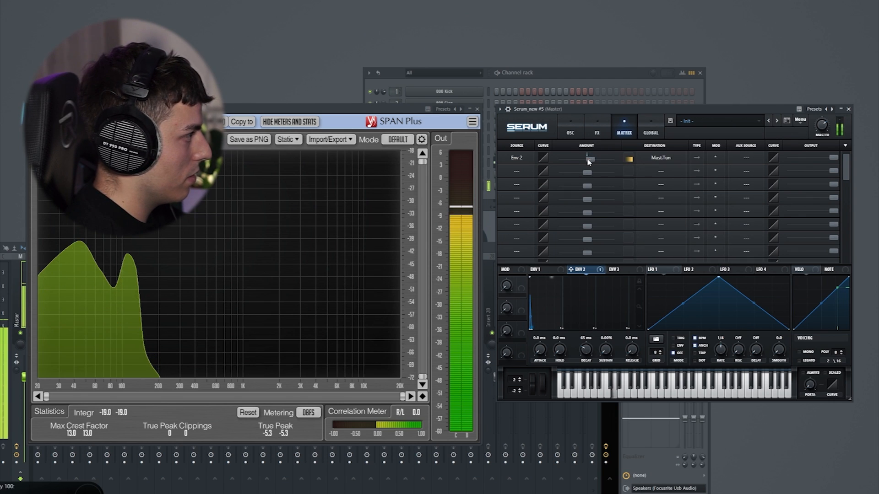
{"action": "left_click_drag", "start_coordinate": [591, 160], "coordinate": [593, 162]}
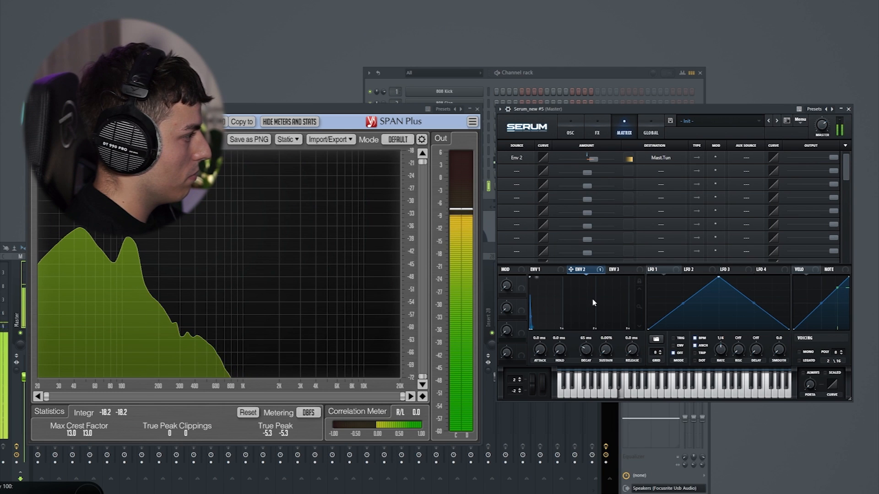
{"action": "left_click_drag", "start_coordinate": [591, 158], "coordinate": [592, 164]}
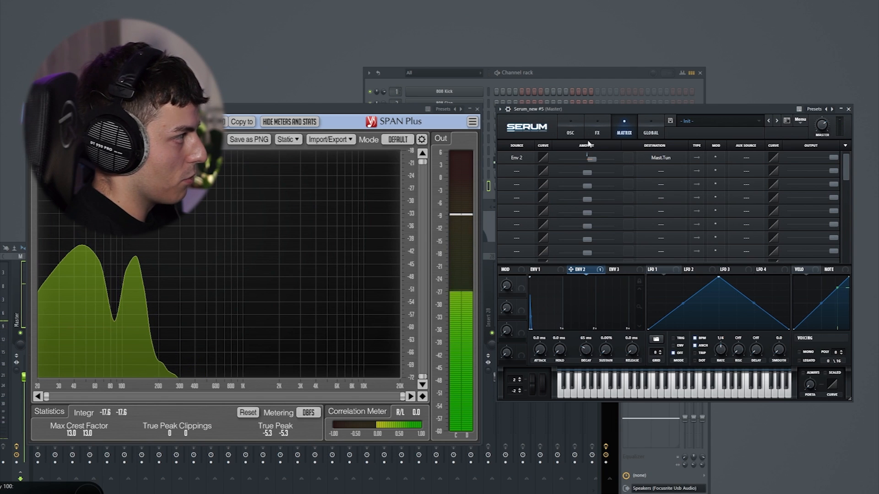
{"action": "left_click", "coordinate": [571, 133]}
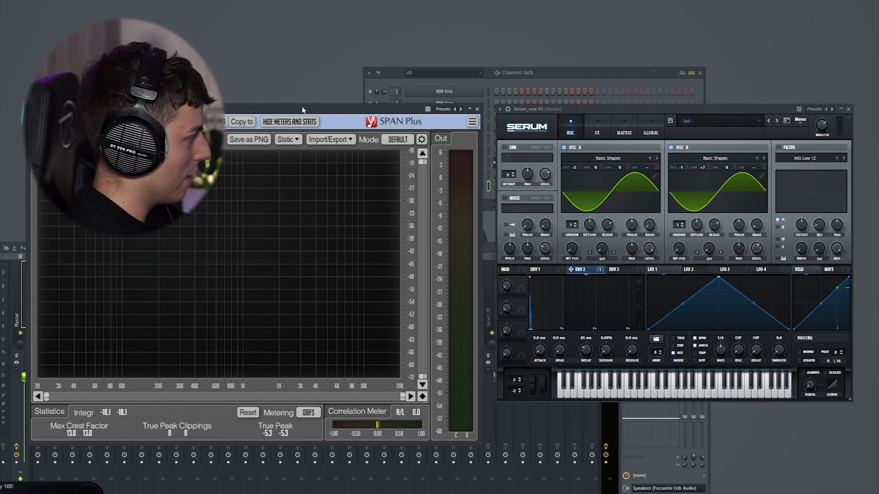
{"action": "left_click", "coordinate": [597, 132]}
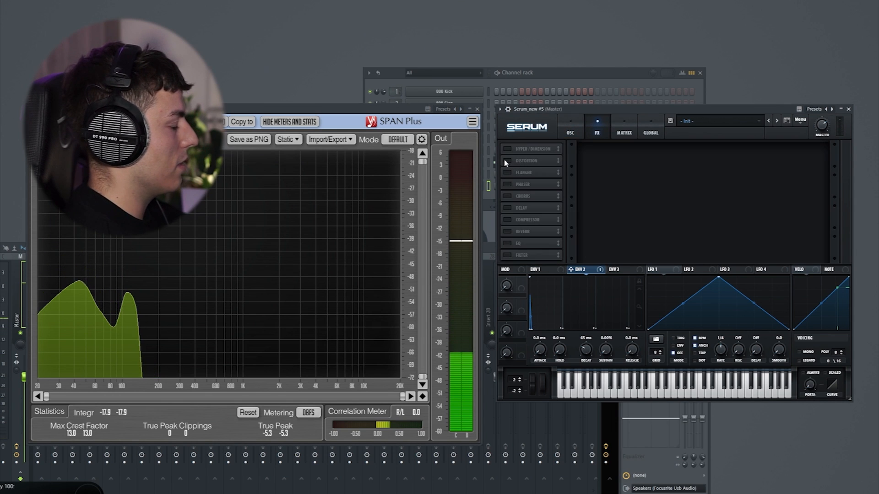
- Add Tube distortion with raised drive, then place an EQ directly after it with its high band set to low-pass
{"action": "left_click", "coordinate": [506, 161]}
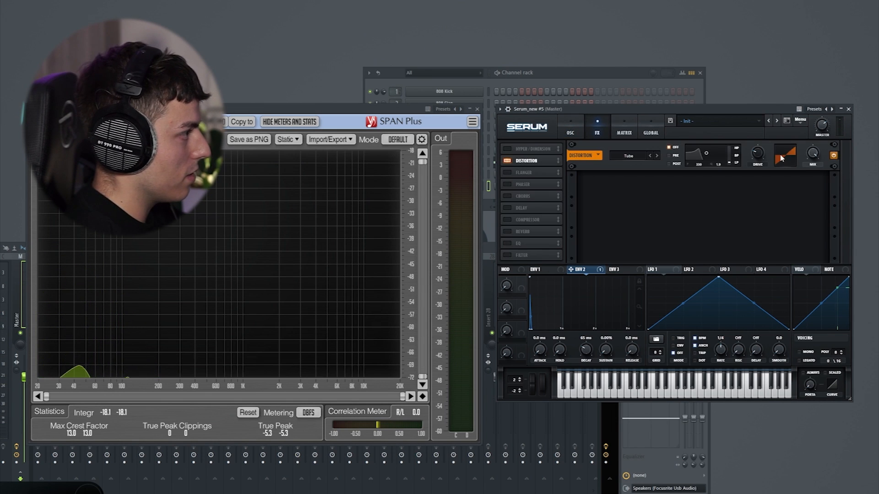
{"action": "left_click_drag", "start_coordinate": [760, 156], "coordinate": [772, 124]}
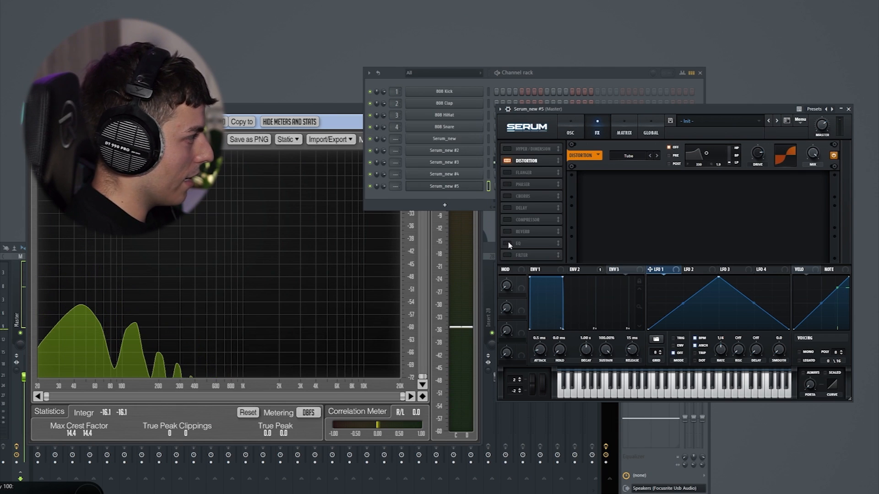
{"action": "left_click", "coordinate": [508, 244]}
{"action": "left_click_drag", "start_coordinate": [519, 242], "coordinate": [544, 185]}
{"action": "left_click", "coordinate": [725, 193]}
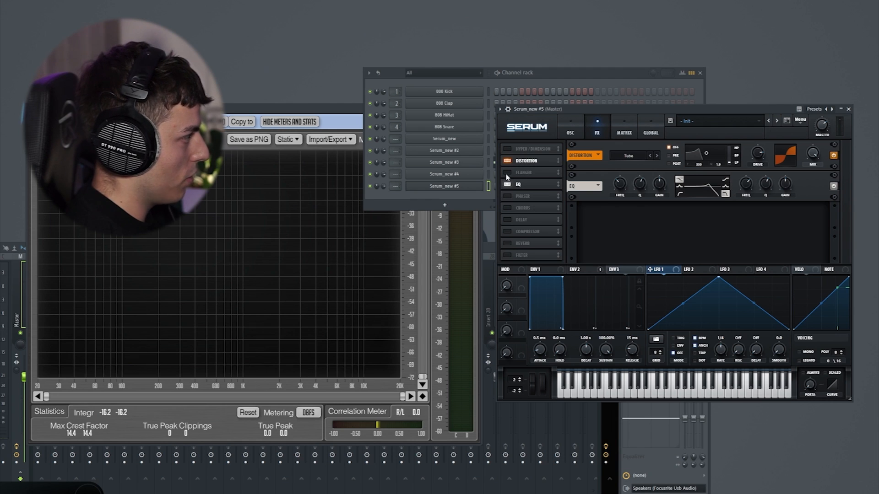
- Lower the EQ's low-pass frequency and modulate it with Env 3, set to 0% sustain and 0.6 ms release, and test a note
{"action": "left_click_drag", "start_coordinate": [749, 184], "coordinate": [750, 201]}
{"action": "left_click_drag", "start_coordinate": [631, 350], "coordinate": [630, 361]}
{"action": "left_click_drag", "start_coordinate": [605, 351], "coordinate": [605, 402]}
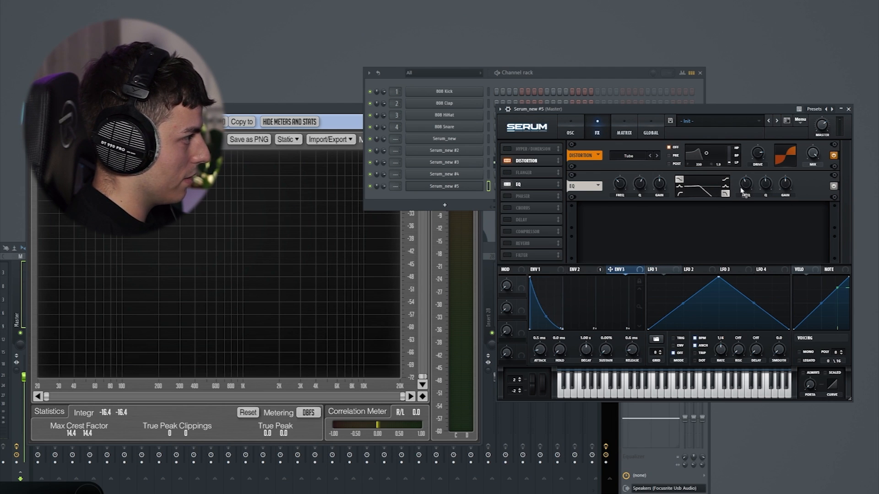
{"action": "left_click_drag", "start_coordinate": [746, 185], "coordinate": [746, 185]}
{"action": "left_click_drag", "start_coordinate": [746, 185], "coordinate": [747, 188]}
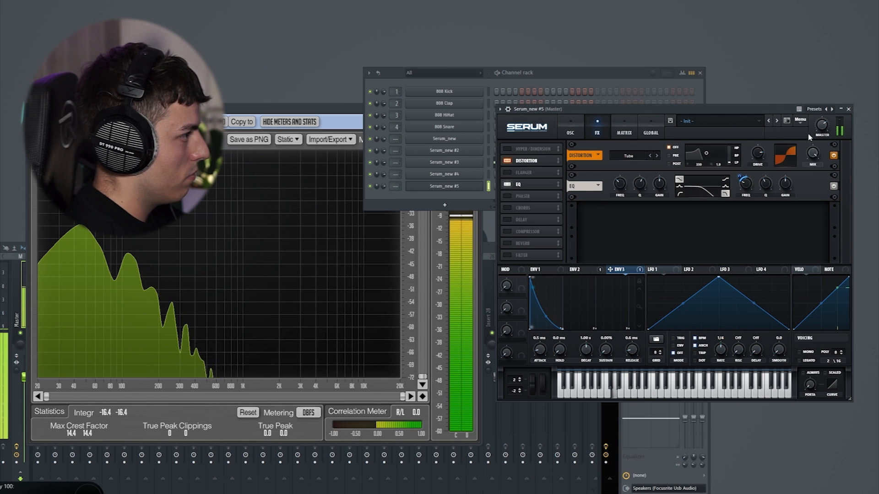
{"action": "left_click_drag", "start_coordinate": [821, 133], "coordinate": [820, 131]}
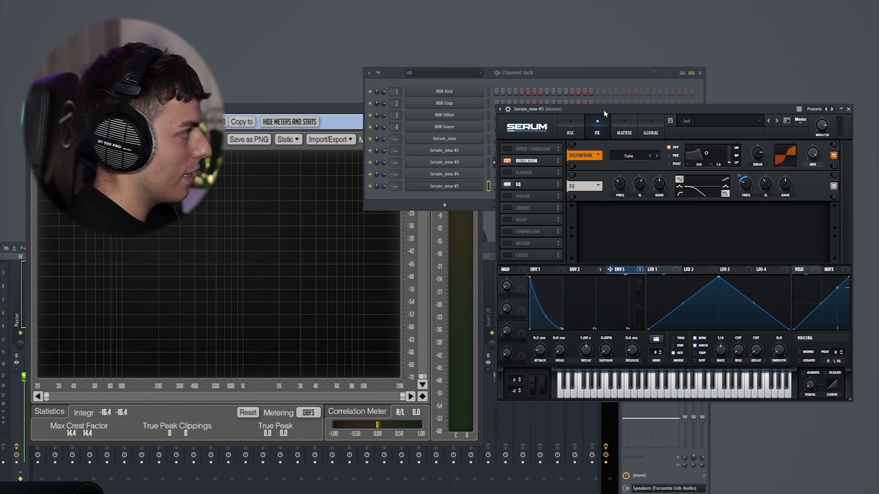
{"action": "key", "text": "c"}
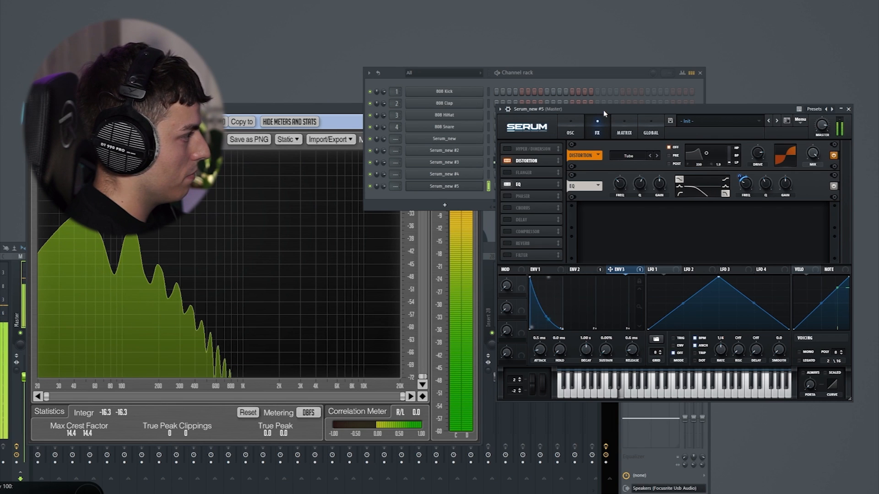
- Enable the noise oscillator with the XF_KikAtk_07 sample from Attacks_Kick and turn on one-shot mode
{"action": "left_click", "coordinate": [570, 131]}
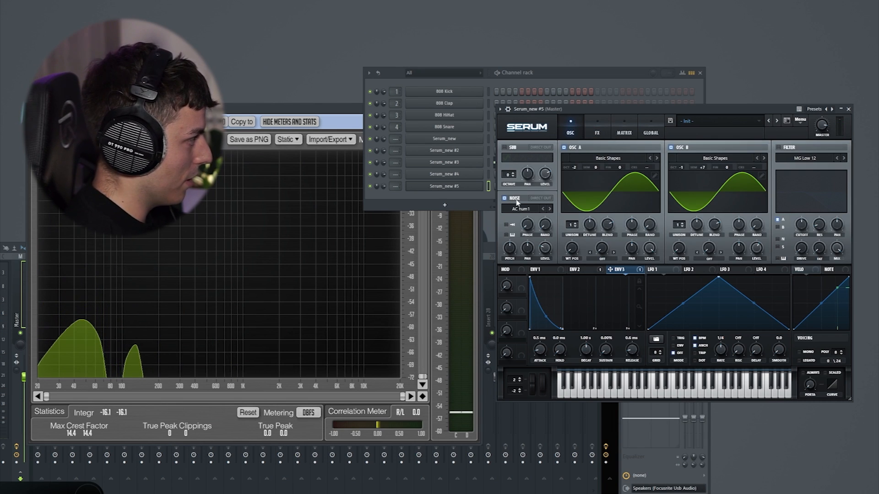
{"action": "left_click", "coordinate": [518, 207]}
{"action": "mouse_move", "coordinate": [532, 238]}
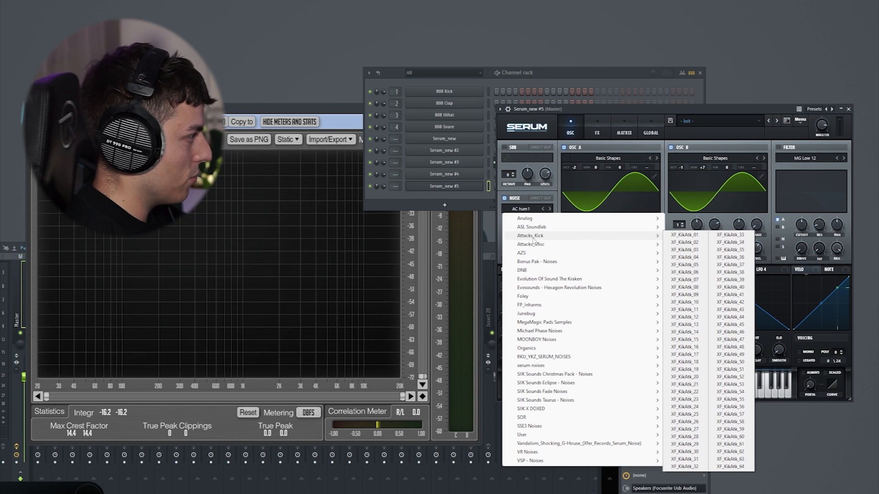
{"action": "left_click", "coordinate": [685, 279]}
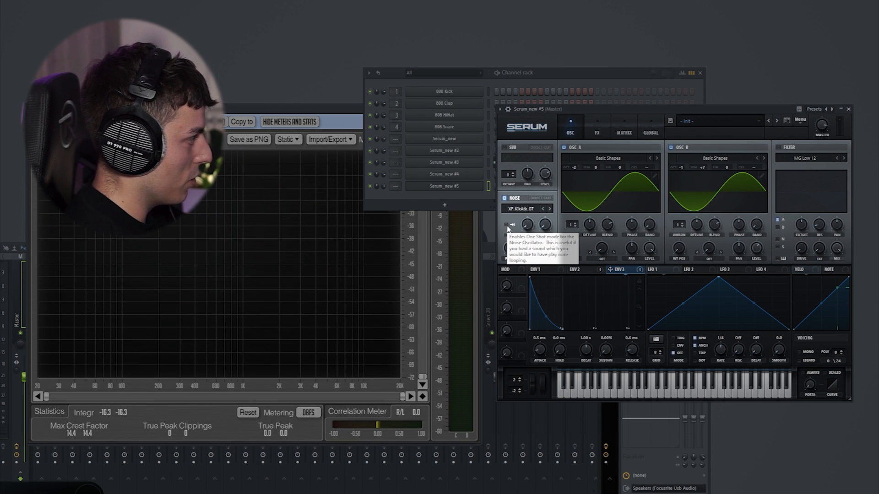
{"action": "left_click", "coordinate": [509, 227]}
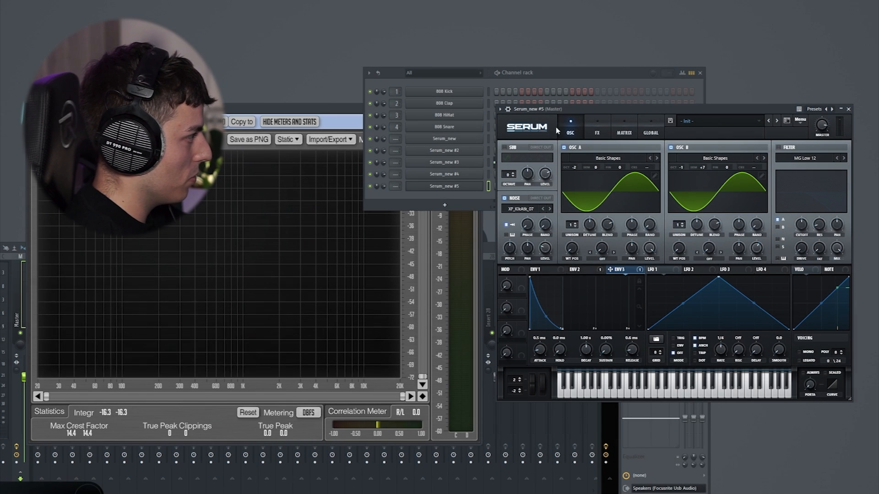
- Change the noise sample to XF_KikAtk_12 with direct output enabled and set Env 1's release to 402 ms
{"action": "left_click", "coordinate": [550, 209]}
{"action": "left_click", "coordinate": [550, 210]}
{"action": "left_click", "coordinate": [549, 209]}
{"action": "left_click", "coordinate": [550, 209]}
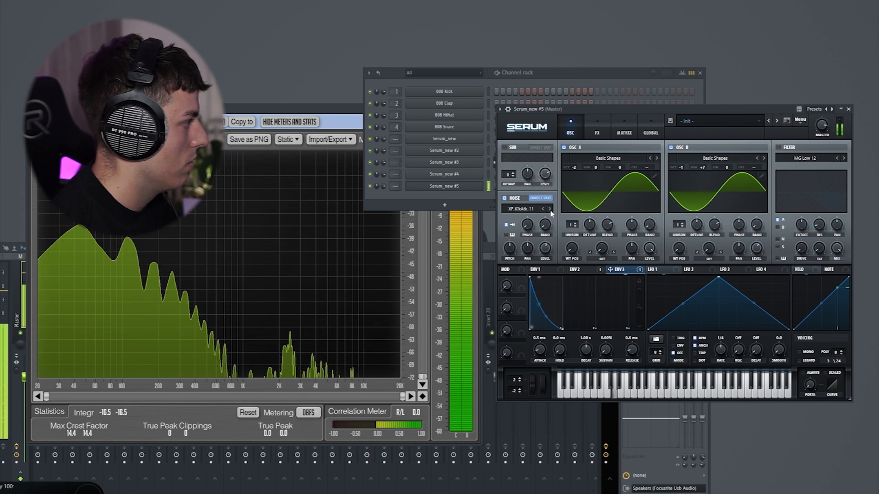
{"action": "left_click", "coordinate": [550, 209]}
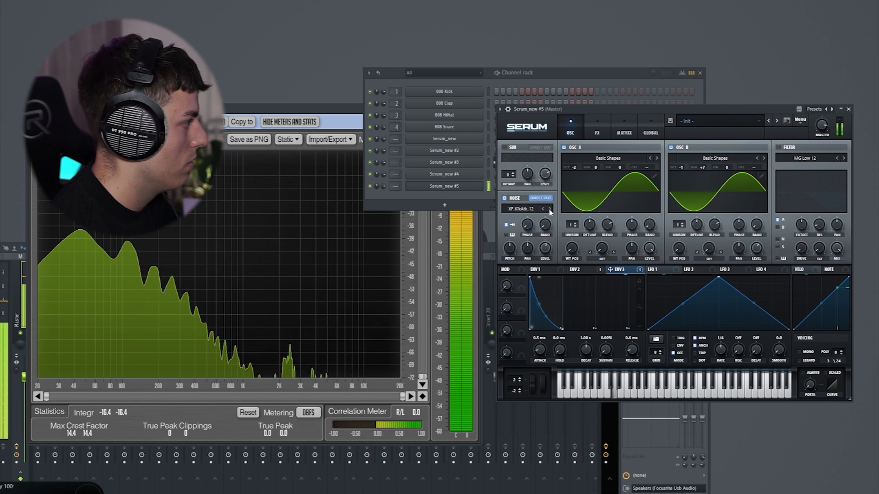
{"action": "left_click", "coordinate": [557, 271]}
{"action": "left_click_drag", "start_coordinate": [633, 352], "coordinate": [635, 320]}
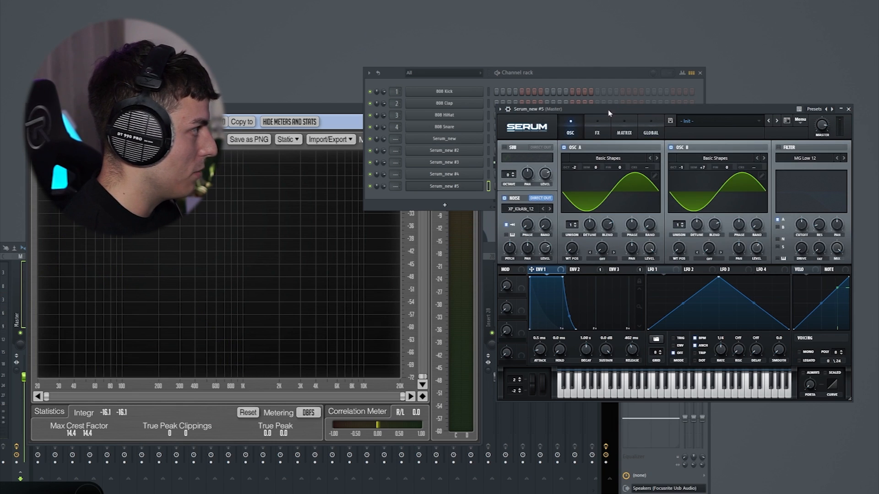
- Load an 808 preset from the Dnb Essentials bank and audition the following ones up to 808 Ngrok
{"action": "left_click", "coordinate": [693, 121]}
{"action": "mouse_move", "coordinate": [527, 141]}
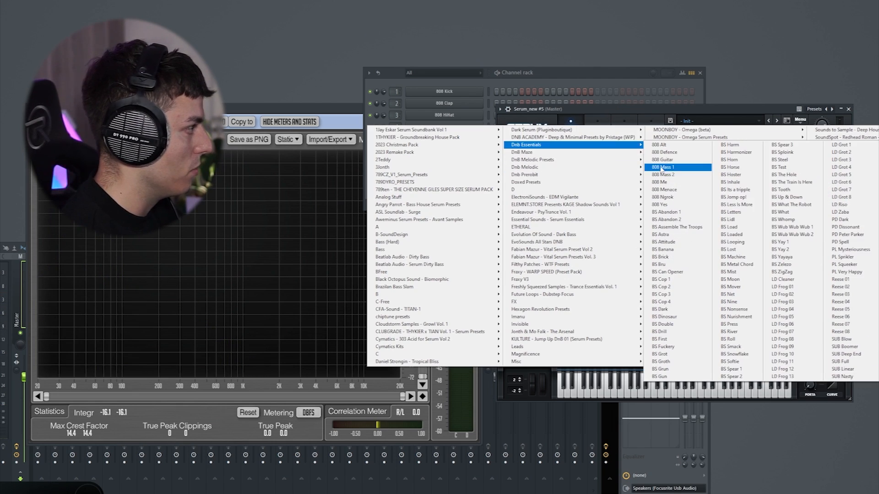
{"action": "left_click", "coordinate": [674, 173]}
{"action": "left_click", "coordinate": [776, 119]}
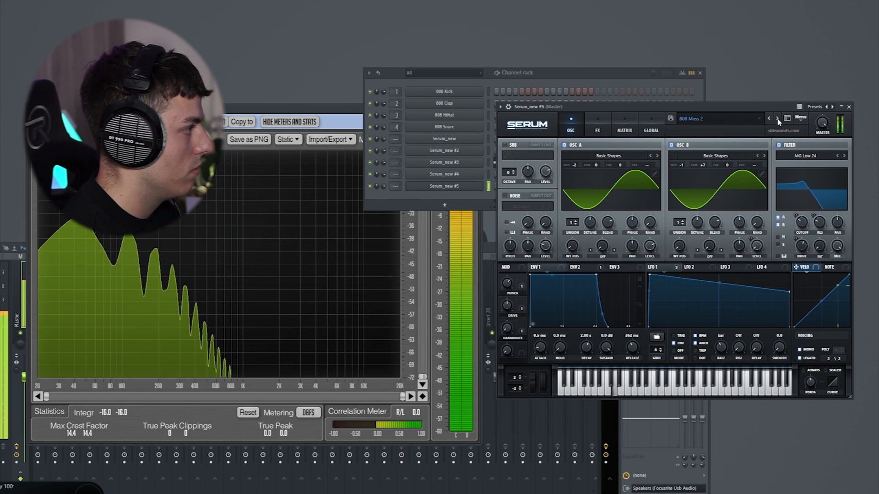
{"action": "left_click", "coordinate": [778, 119]}
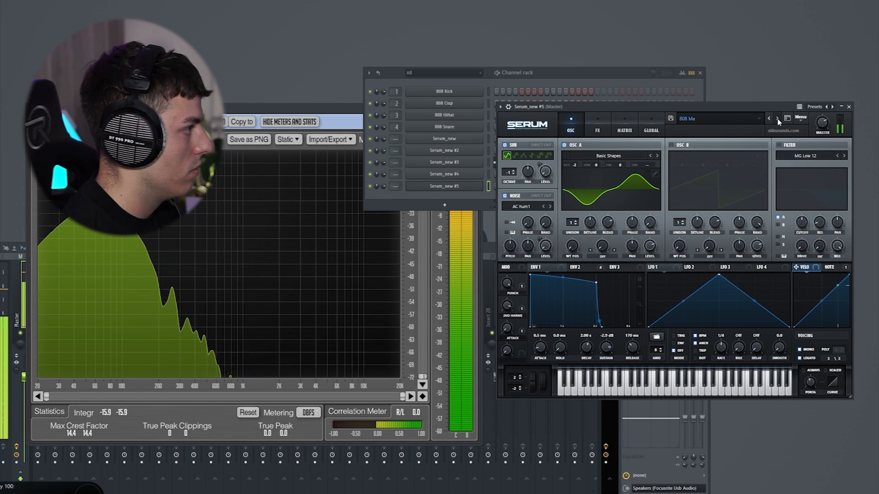
{"action": "left_click", "coordinate": [777, 119]}
{"action": "left_click", "coordinate": [777, 119]}
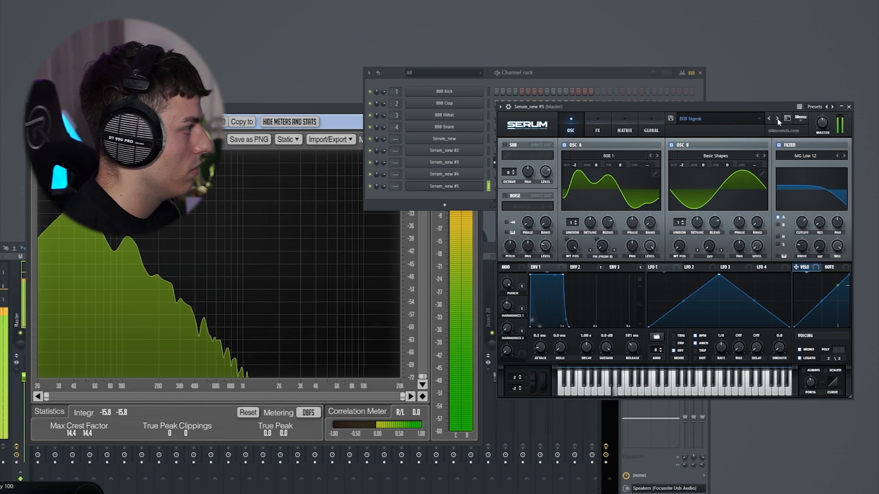